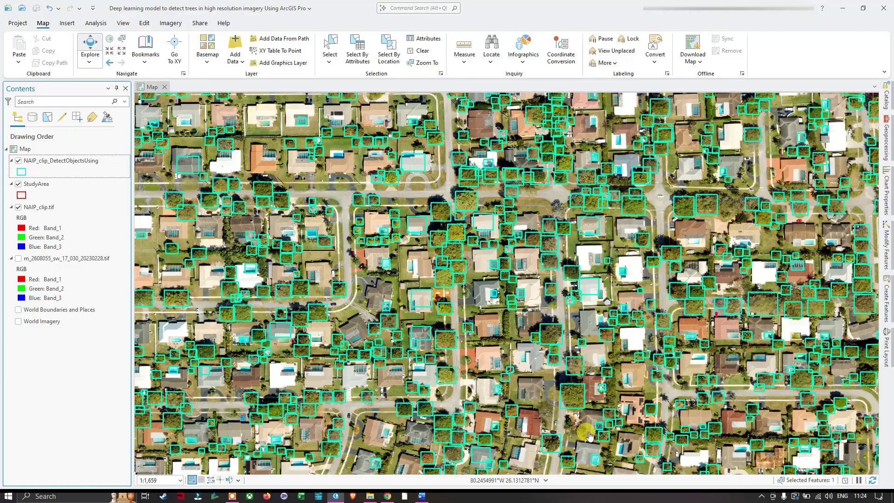
Switch to the Word document on tree detection and delete "labeling tree crowns," from the ArcGIS Pro workflow paragraph
{"action": "key", "text": "alt+Tab"}
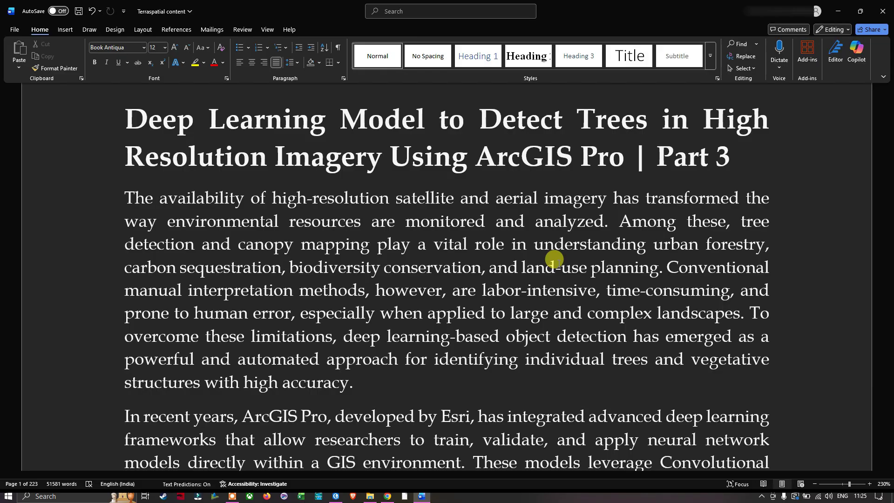
{"action": "scroll", "coordinate": [553, 260], "scroll_direction": "down", "scroll_amount": 4}
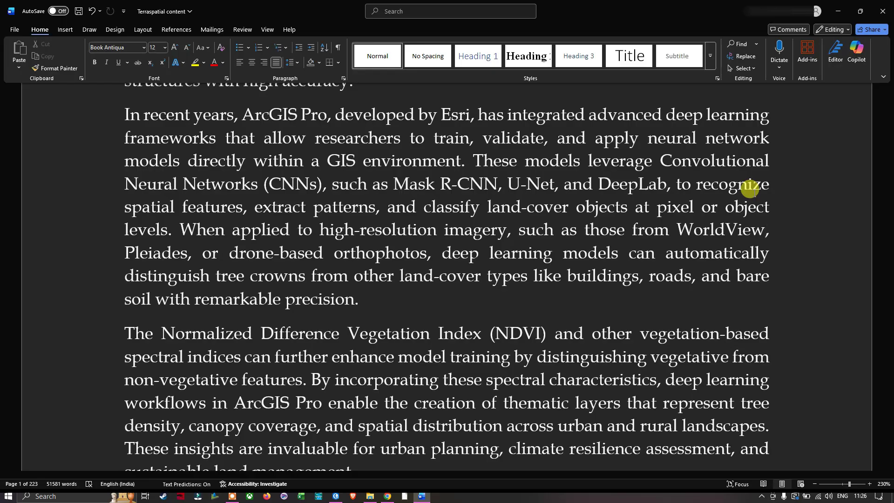
{"action": "scroll", "coordinate": [749, 188], "scroll_direction": "down", "scroll_amount": 2}
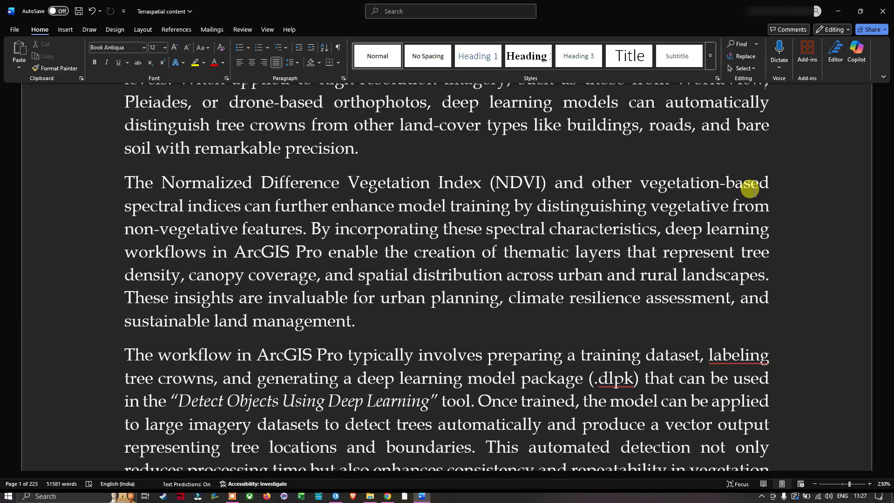
{"action": "scroll", "coordinate": [750, 189], "scroll_direction": "down", "scroll_amount": 2}
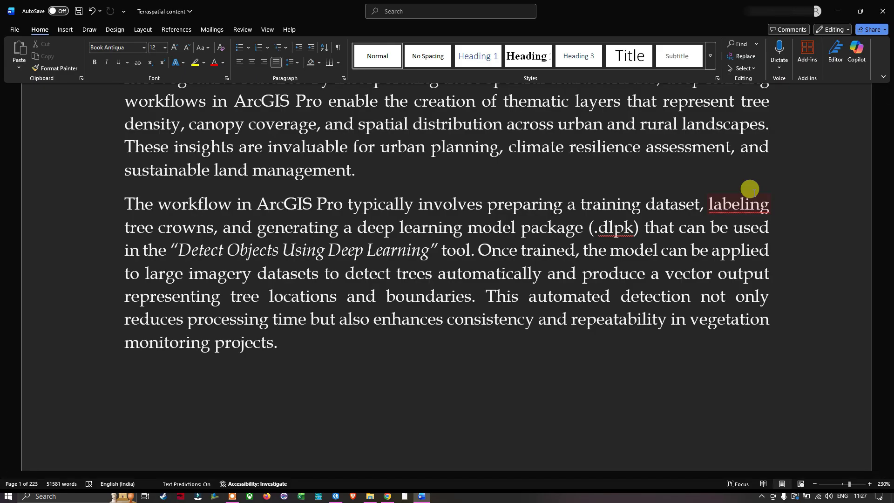
{"action": "key", "text": "BackSpace"}
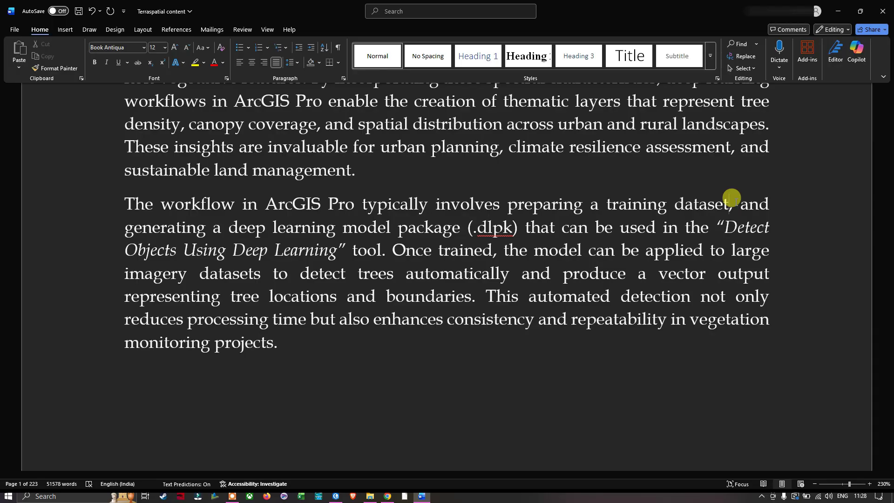
{"action": "key", "text": "ctrl+y"}
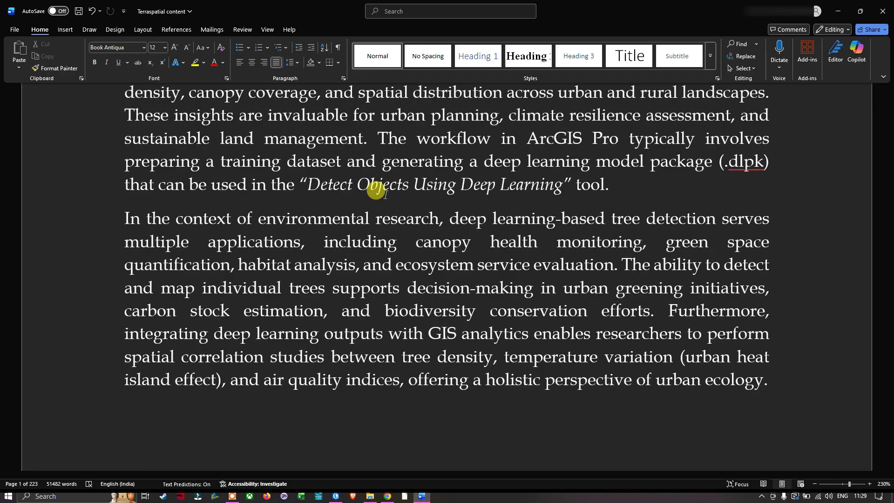
Switch to ArcGIS Pro and examine the highlighted study area boundary on the full m_2608055_sw_17_030_20230228.tif image
{"action": "key", "text": "alt+Tab"}
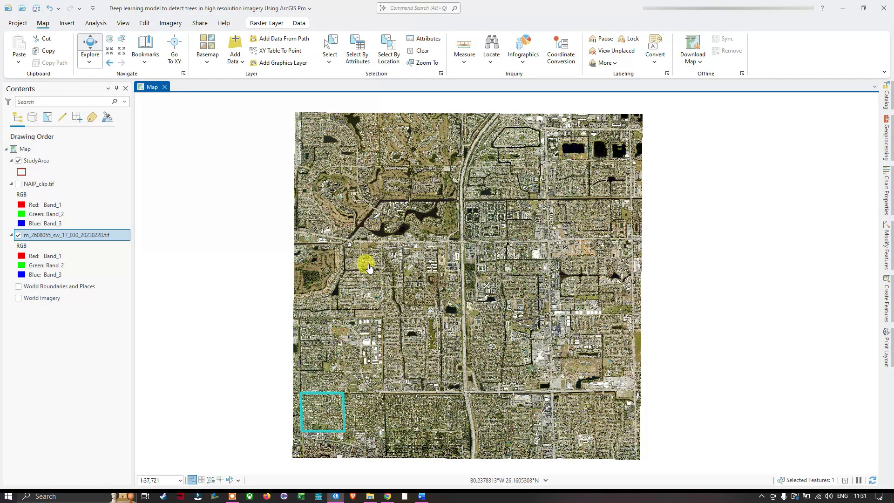
{"action": "left_click_drag", "start_coordinate": [428, 219], "coordinate": [543, 124]}
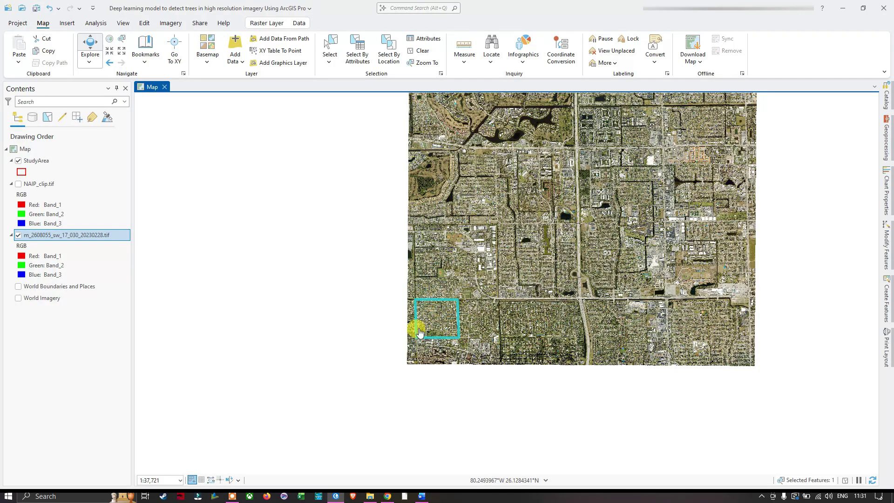
{"action": "scroll", "coordinate": [429, 319], "scroll_direction": "up", "scroll_amount": 3}
{"action": "scroll", "coordinate": [516, 240], "scroll_direction": "up", "scroll_amount": 6}
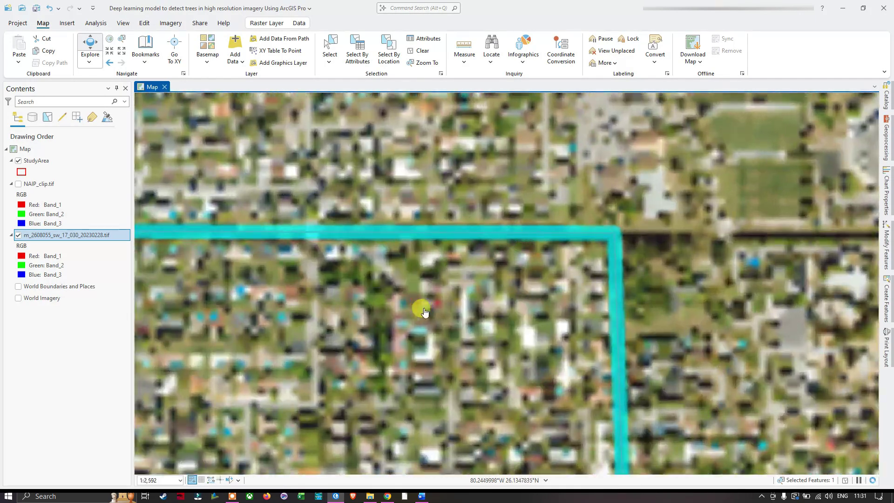
{"action": "scroll", "coordinate": [688, 306], "scroll_direction": "down", "scroll_amount": 2}
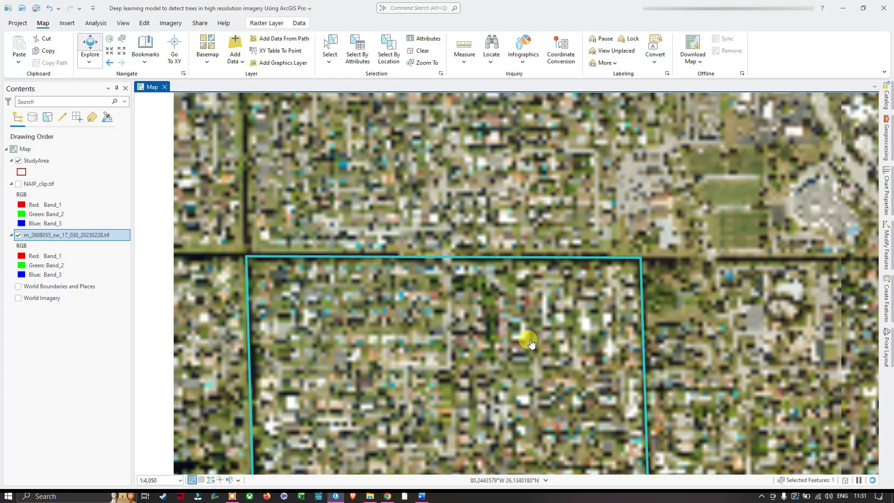
{"action": "left_click_drag", "start_coordinate": [525, 339], "coordinate": [531, 178]}
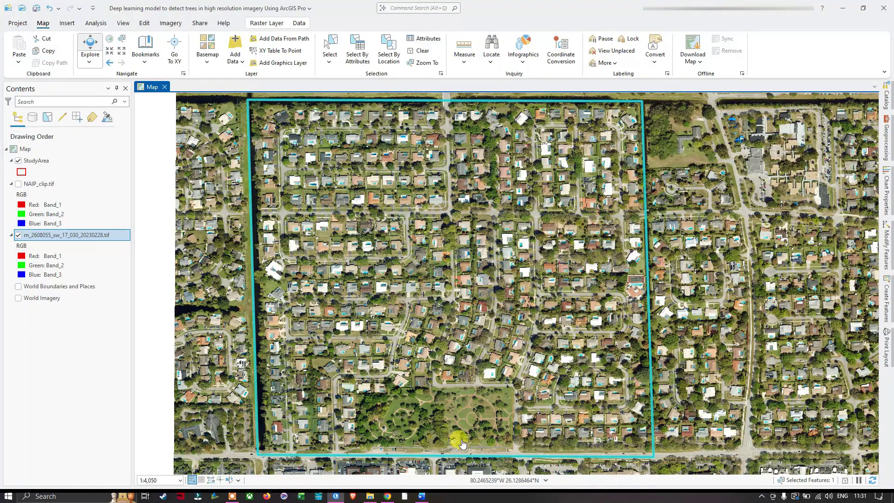
Hide the m_2608055_sw_17_030_20230228.tif layer and show NAIP_clip.tif beneath the StudyArea boundary
{"action": "left_click", "coordinate": [49, 161]}
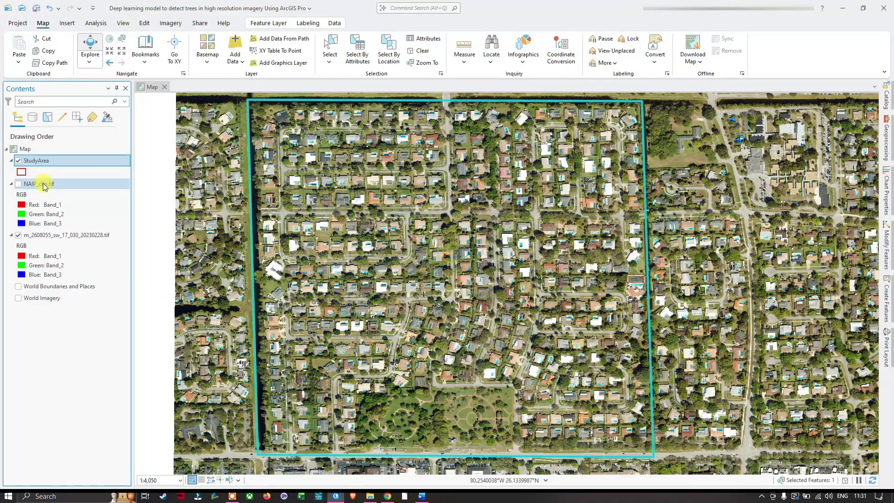
{"action": "left_click", "coordinate": [18, 235]}
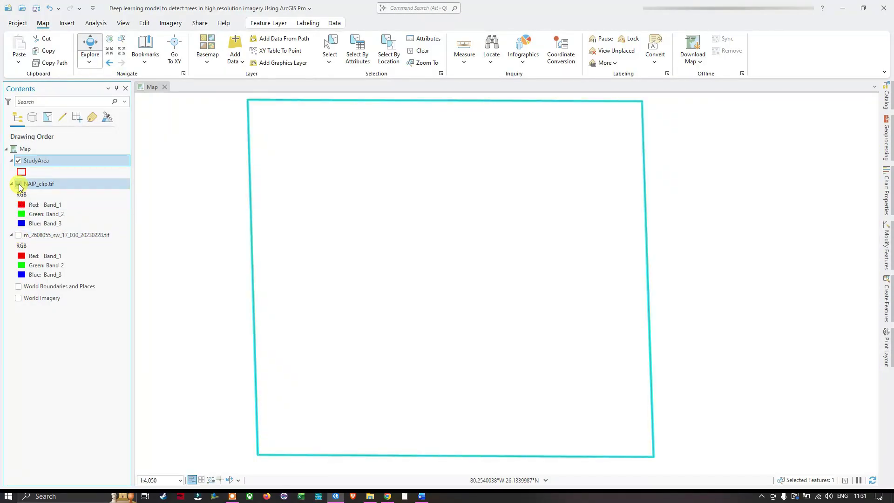
{"action": "left_click", "coordinate": [18, 184]}
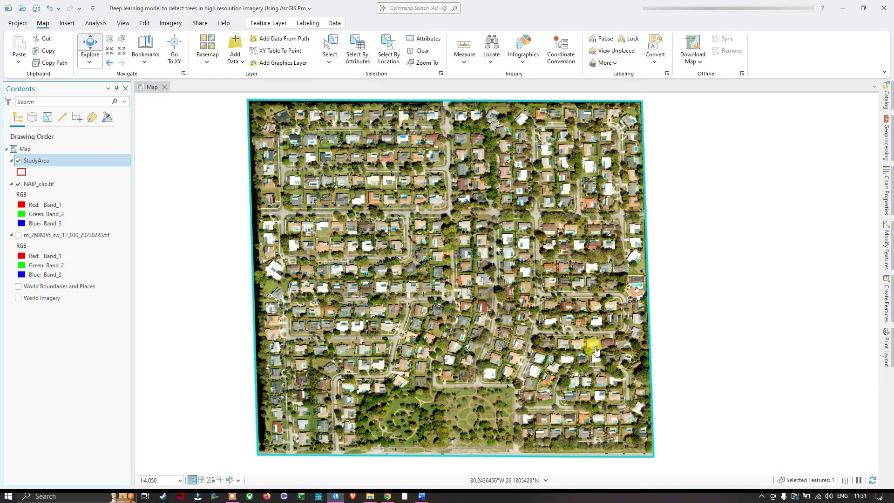
Examine the trees and houses in the clipped NAIP imagery up close and then across the whole study area
{"action": "scroll", "coordinate": [446, 284], "scroll_direction": "up", "scroll_amount": 4}
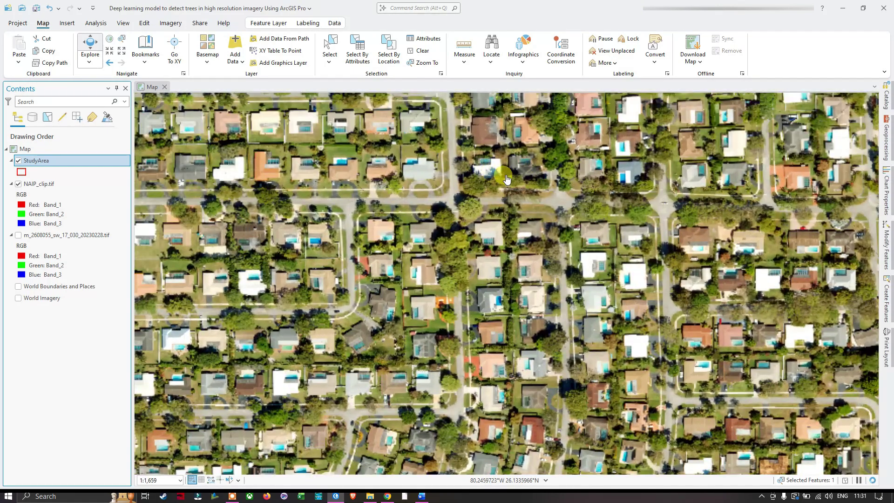
{"action": "left_click_drag", "start_coordinate": [554, 176], "coordinate": [515, 231]}
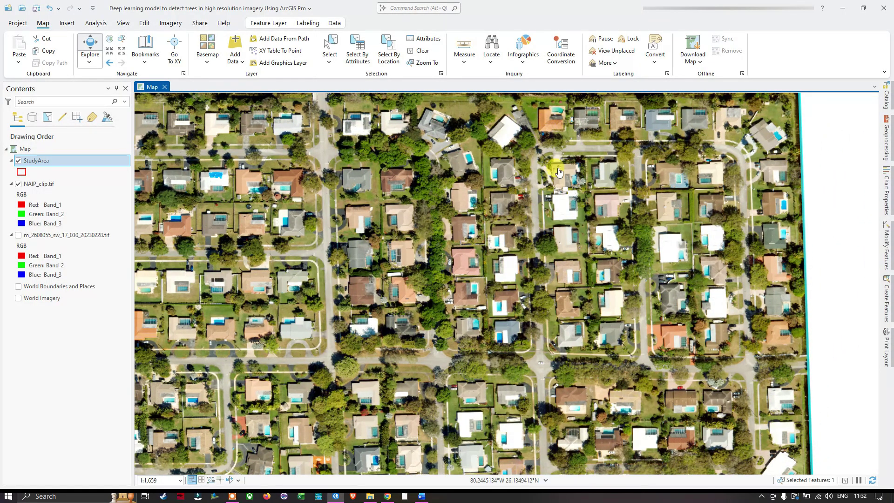
{"action": "scroll", "coordinate": [487, 188], "scroll_direction": "down", "scroll_amount": 2}
{"action": "scroll", "coordinate": [484, 188], "scroll_direction": "down", "scroll_amount": 2}
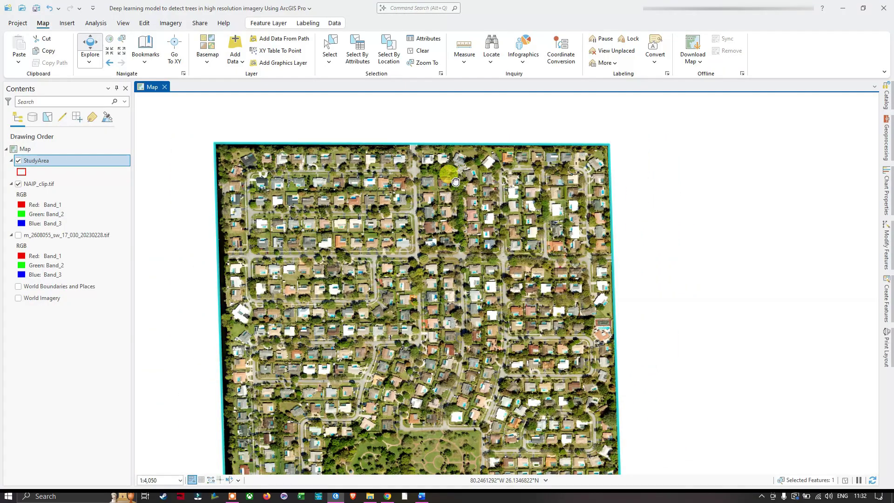
{"action": "left_click_drag", "start_coordinate": [608, 301], "coordinate": [643, 265]}
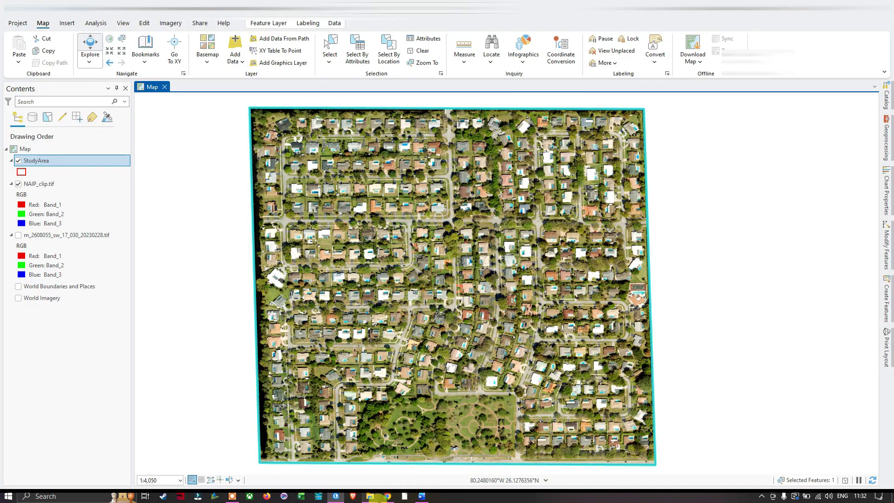
Switch to Chrome and read the Tree Detection model's description, input, output, applicable geographies, architecture, accuracy and training data
{"action": "left_click", "coordinate": [387, 496]}
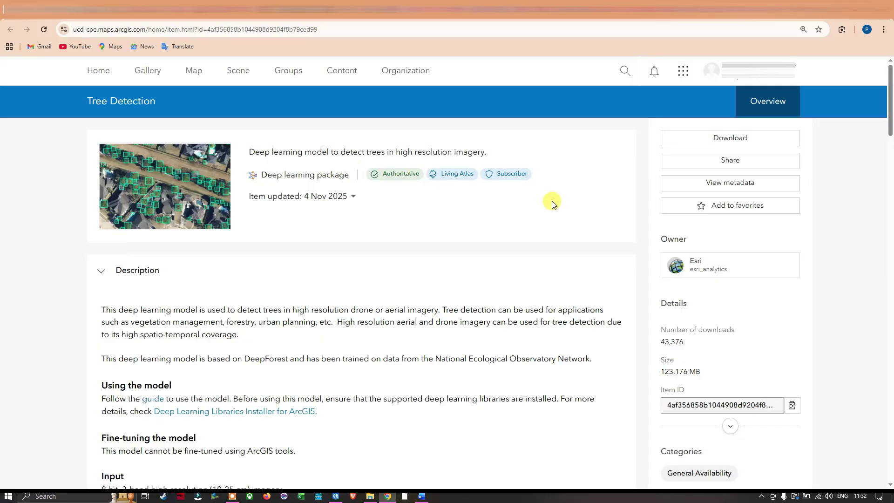
{"action": "scroll", "coordinate": [448, 223], "scroll_direction": "down", "scroll_amount": 2}
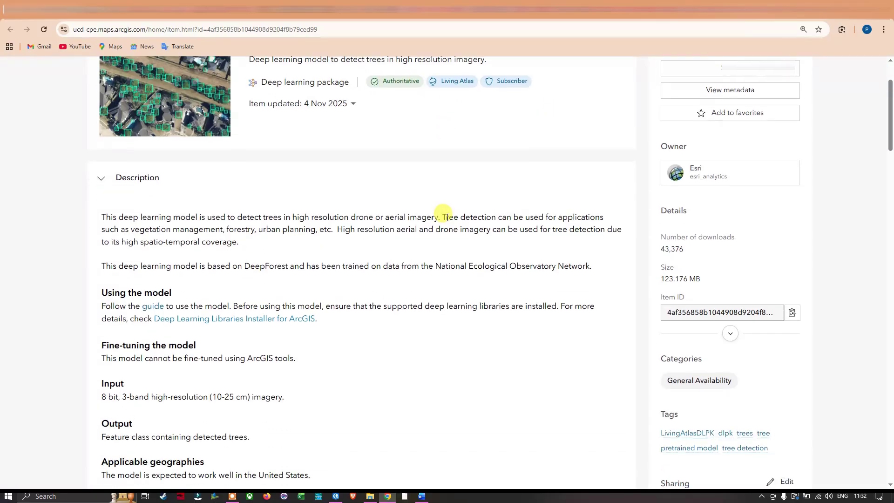
{"action": "scroll", "coordinate": [446, 217], "scroll_direction": "up", "scroll_amount": 1}
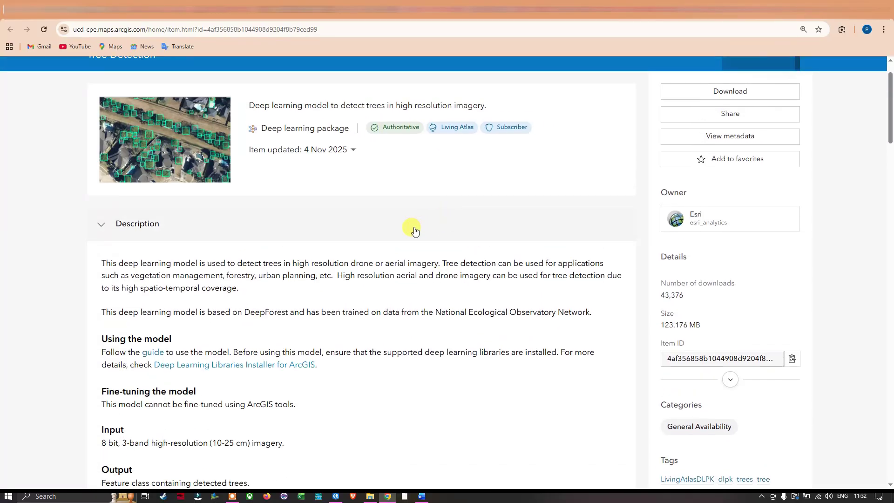
{"action": "scroll", "coordinate": [415, 232], "scroll_direction": "up", "scroll_amount": 1}
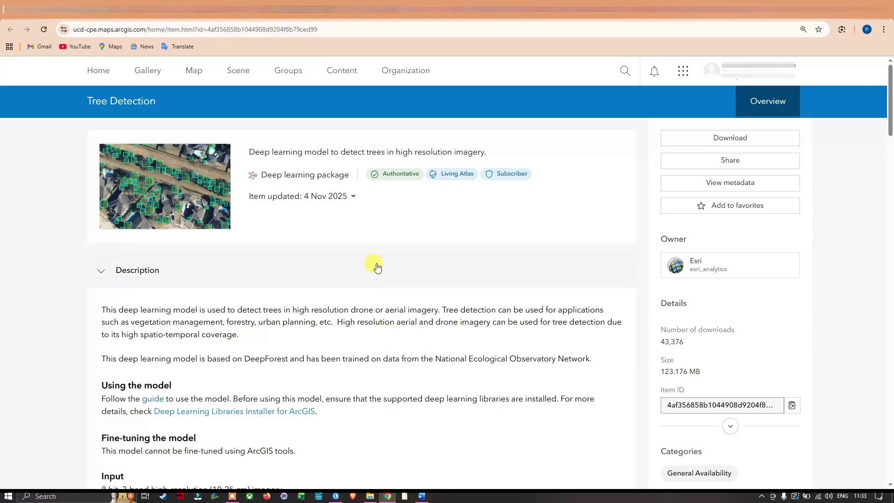
{"action": "scroll", "coordinate": [386, 259], "scroll_direction": "down", "scroll_amount": 1}
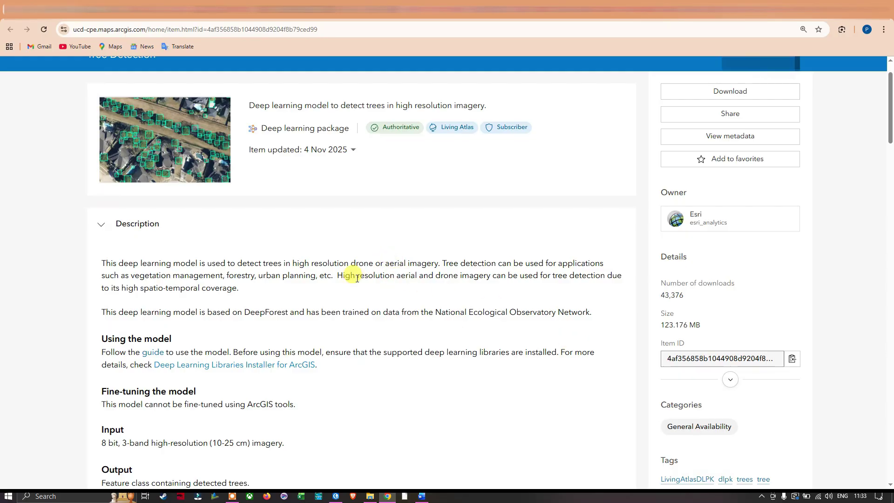
{"action": "scroll", "coordinate": [349, 274], "scroll_direction": "down", "scroll_amount": 2}
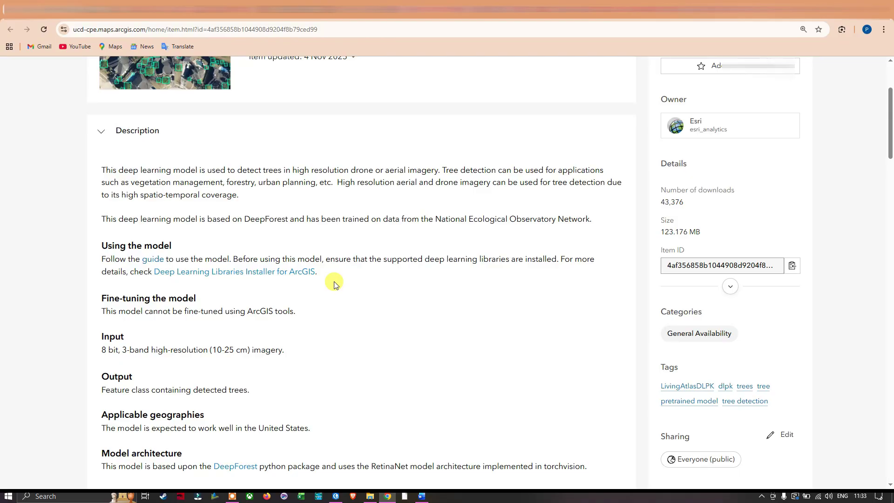
{"action": "scroll", "coordinate": [335, 284], "scroll_direction": "down", "scroll_amount": 2}
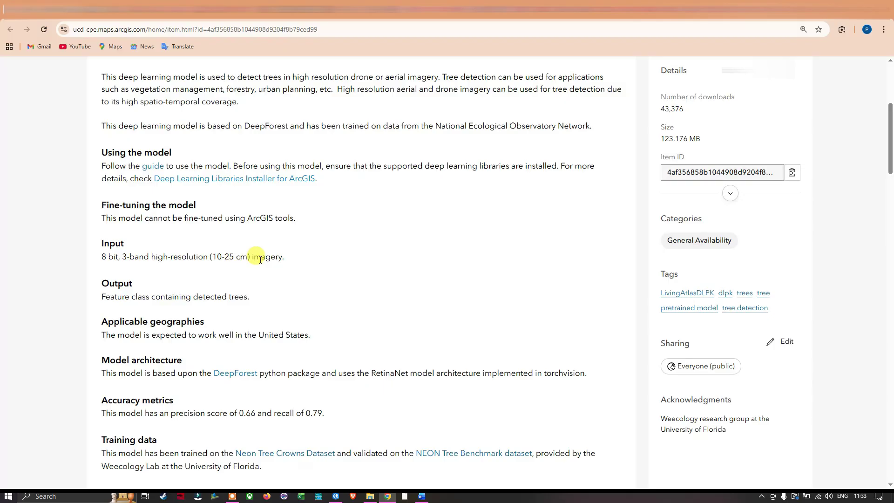
{"action": "scroll", "coordinate": [258, 257], "scroll_direction": "down", "scroll_amount": 1}
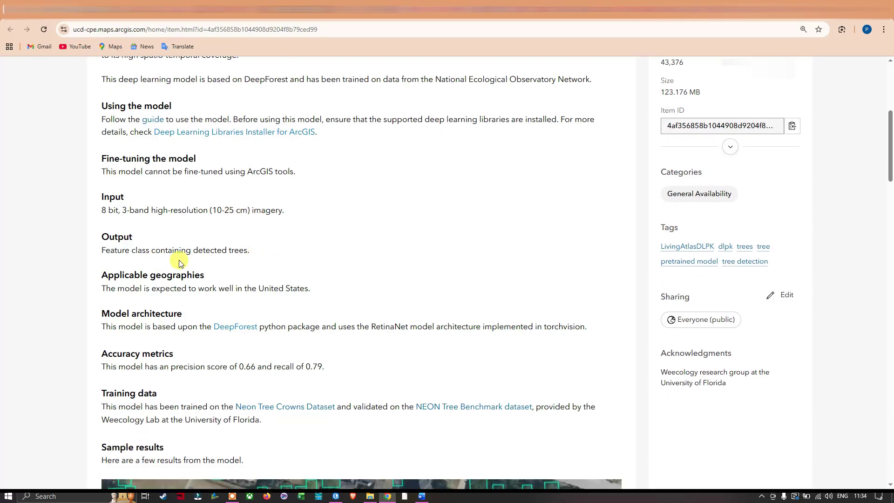
{"action": "scroll", "coordinate": [181, 262], "scroll_direction": "down", "scroll_amount": 1}
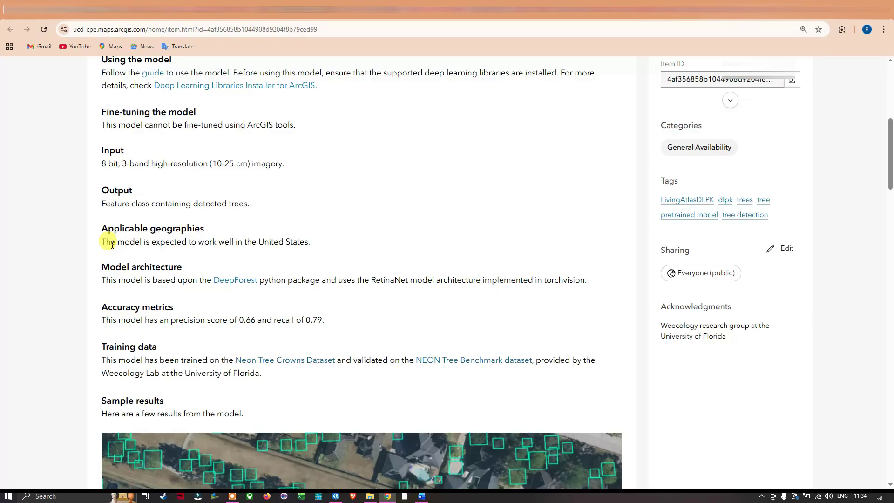
{"action": "scroll", "coordinate": [112, 245], "scroll_direction": "down", "scroll_amount": 1}
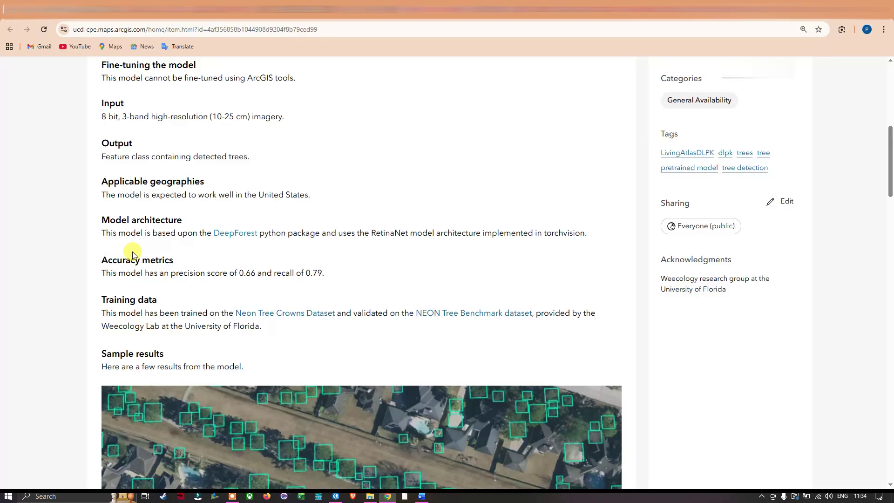
{"action": "scroll", "coordinate": [135, 251], "scroll_direction": "down", "scroll_amount": 1}
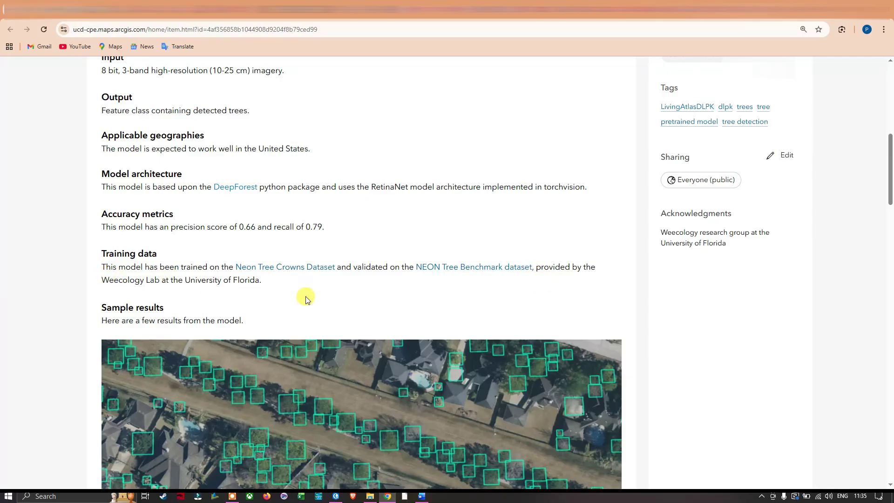
Look through the sample detection results on the Tree Detection model page, down to the citations
{"action": "scroll", "coordinate": [299, 283], "scroll_direction": "down", "scroll_amount": 3}
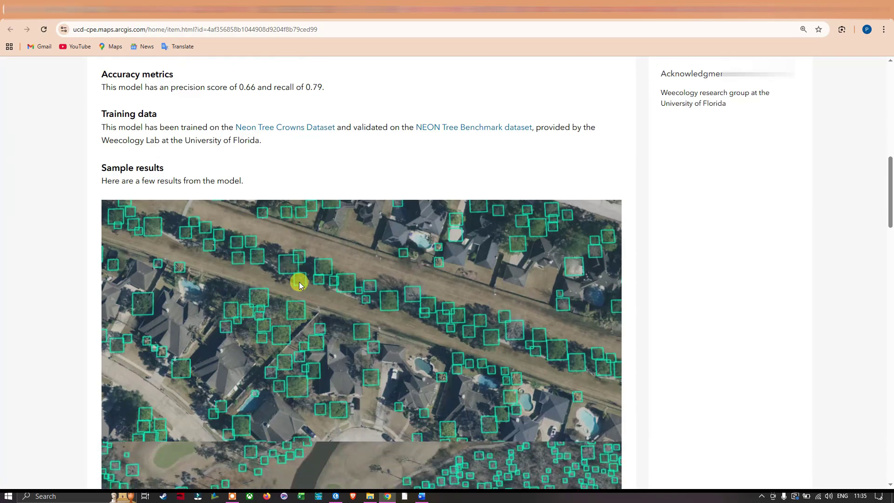
{"action": "scroll", "coordinate": [299, 283], "scroll_direction": "down", "scroll_amount": 4}
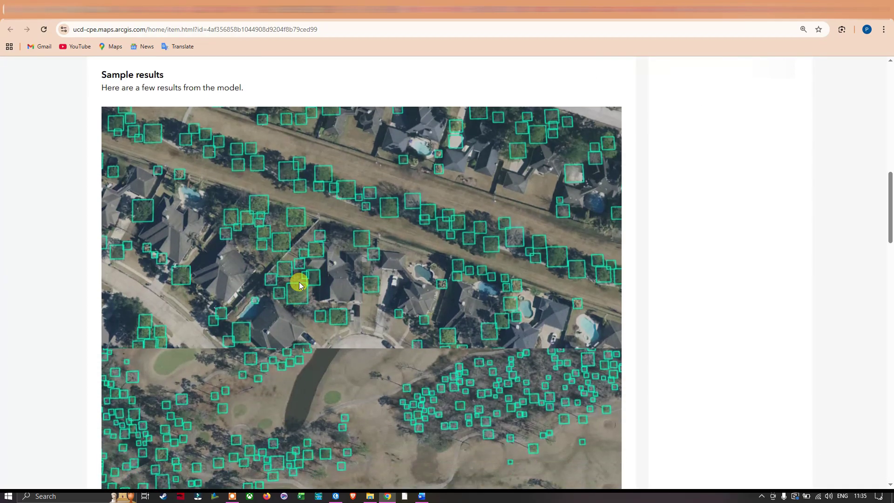
{"action": "scroll", "coordinate": [299, 283], "scroll_direction": "down", "scroll_amount": 3}
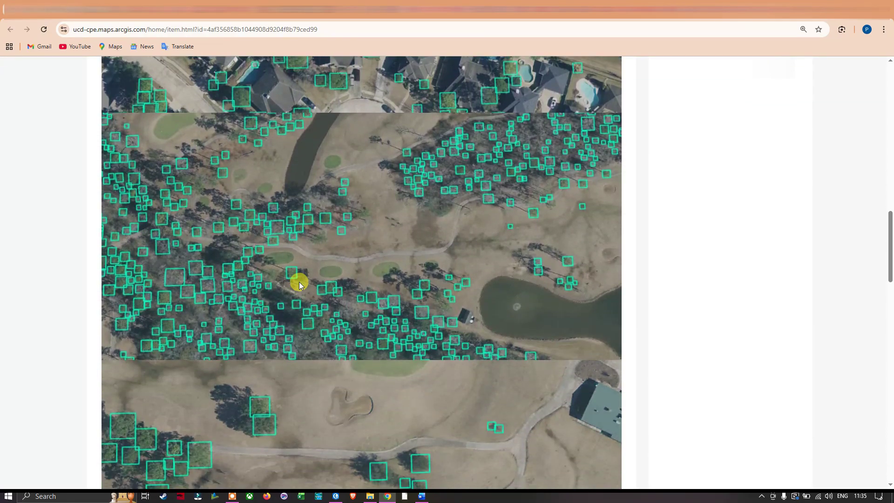
{"action": "scroll", "coordinate": [299, 283], "scroll_direction": "down", "scroll_amount": 7}
{"action": "scroll", "coordinate": [299, 281], "scroll_direction": "down", "scroll_amount": 4}
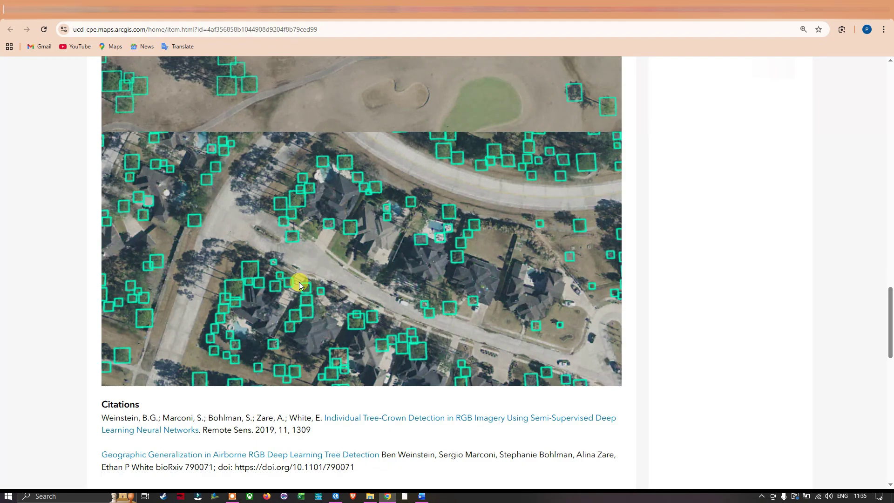
Download the Tree Detection deep learning package from its item page
{"action": "scroll", "coordinate": [336, 151], "scroll_direction": "down", "scroll_amount": 5}
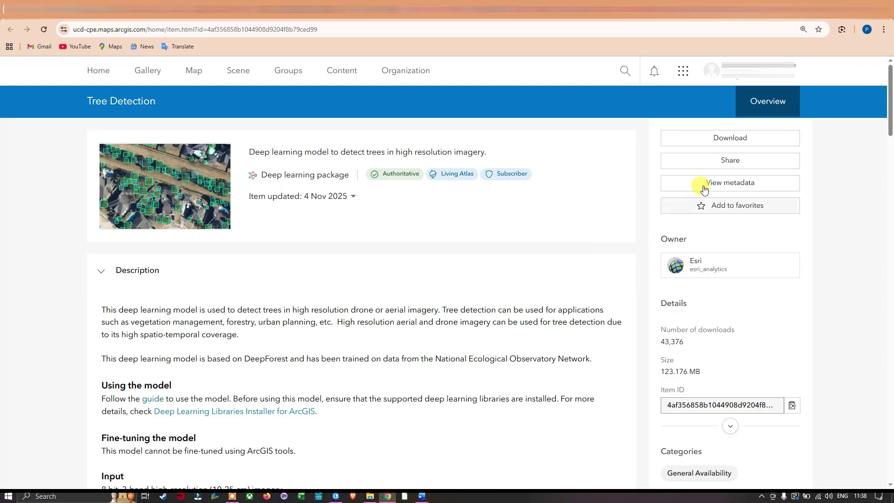
{"action": "left_click", "coordinate": [741, 143]}
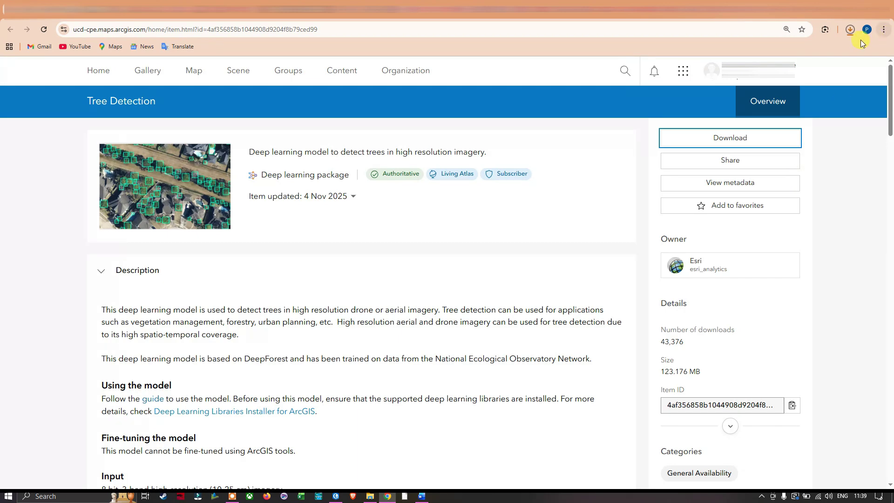
Check the download status of the Tree Detection package
{"action": "left_click", "coordinate": [852, 31]}
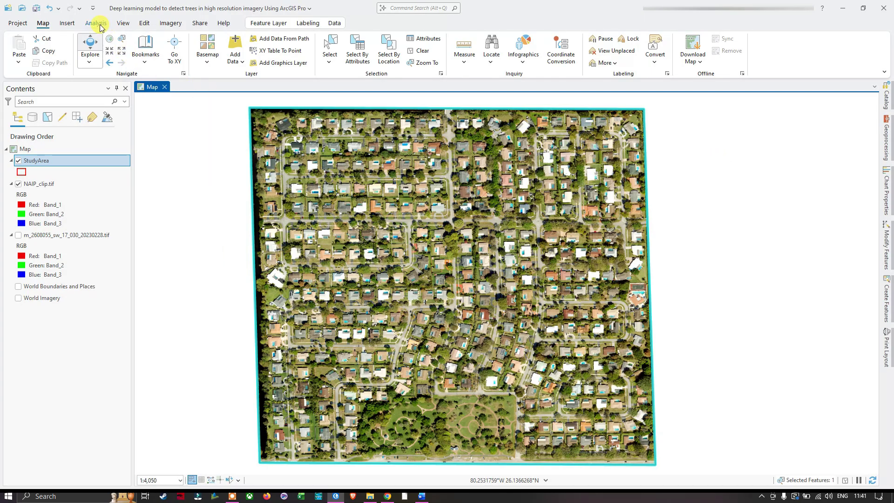
In ArcGIS Pro, dock the geoprocessing tools beside the map and open Detect Objects Using Deep Learning from Image Analyst's Deep Learning toolset
{"action": "left_click", "coordinate": [98, 24]}
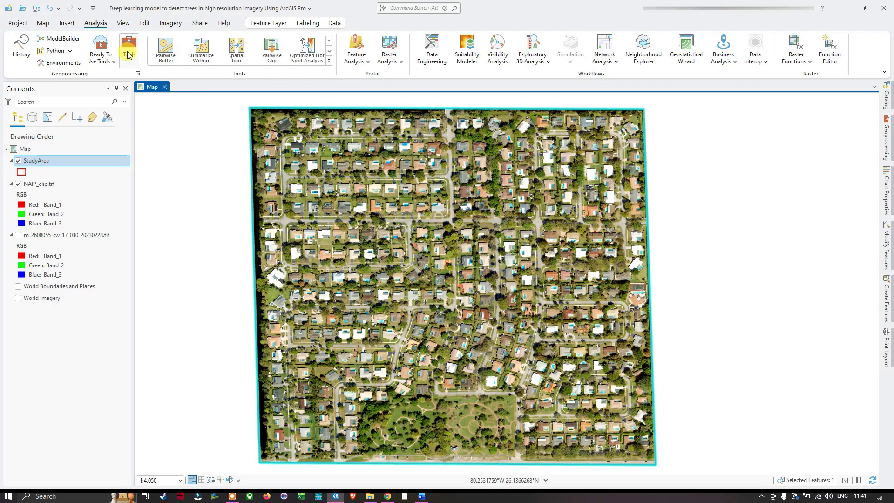
{"action": "left_click", "coordinate": [129, 55]}
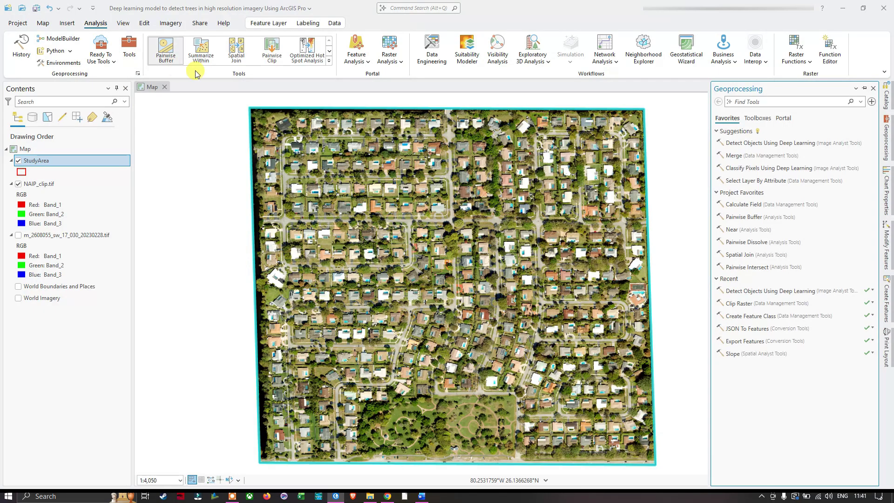
{"action": "left_click", "coordinate": [865, 90]}
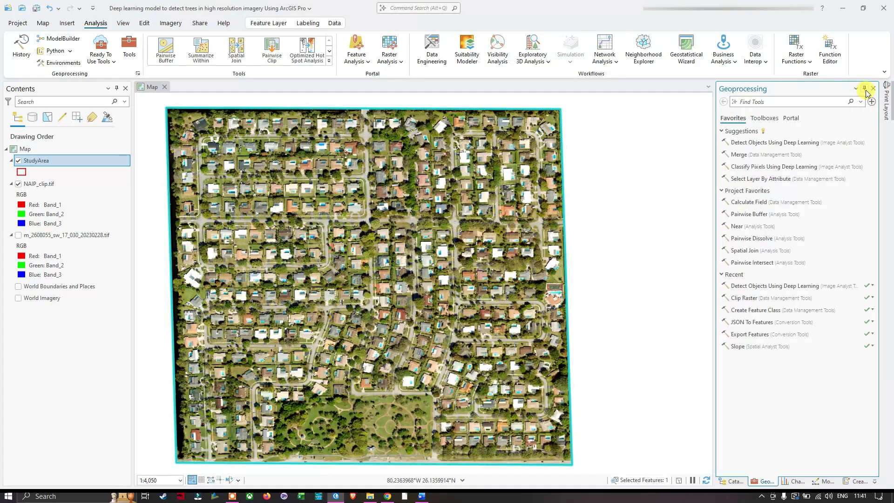
{"action": "left_click", "coordinate": [768, 119]}
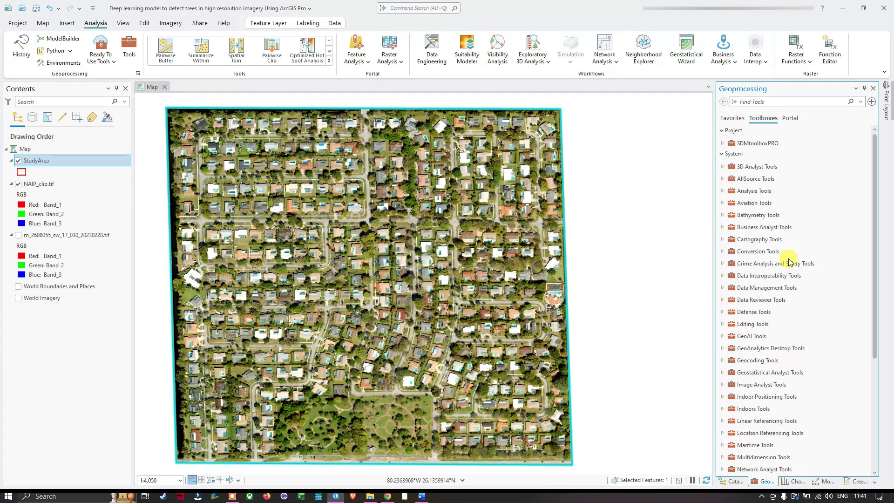
{"action": "scroll", "coordinate": [794, 247], "scroll_direction": "down", "scroll_amount": 3}
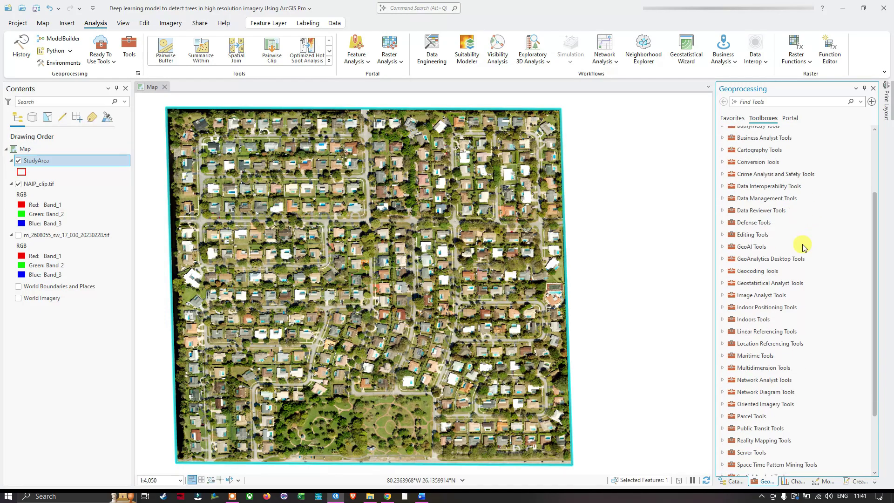
{"action": "left_click", "coordinate": [723, 296]}
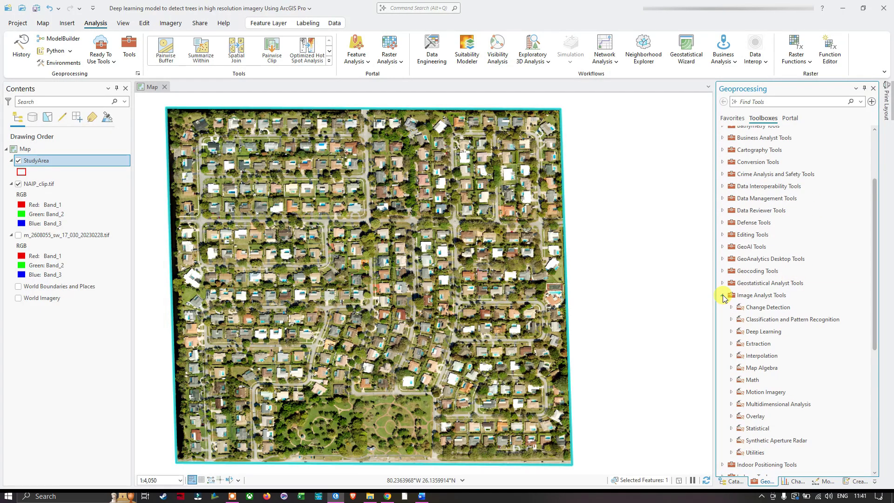
{"action": "left_click", "coordinate": [763, 335]}
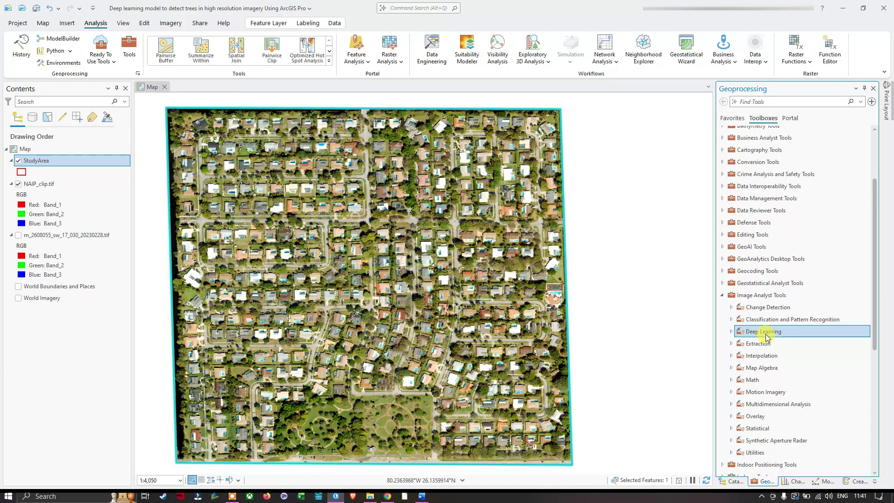
{"action": "left_click", "coordinate": [731, 332]}
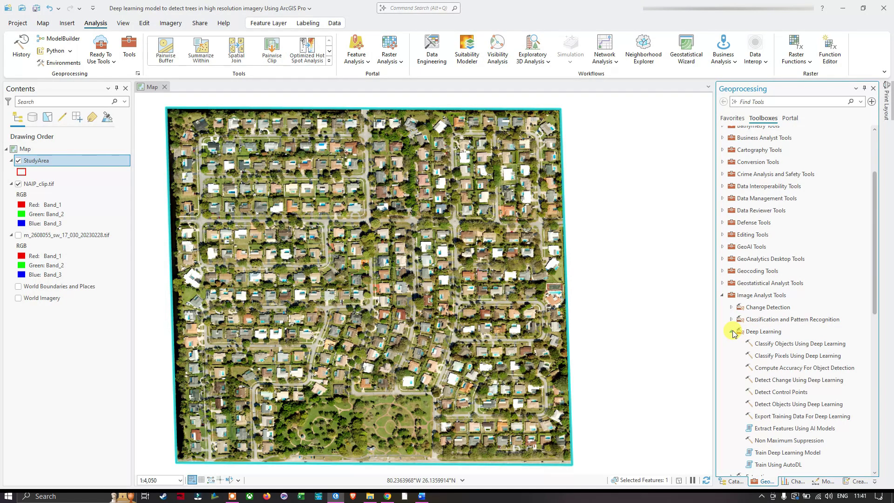
{"action": "scroll", "coordinate": [745, 345], "scroll_direction": "down", "scroll_amount": 2}
{"action": "left_click", "coordinate": [749, 347]}
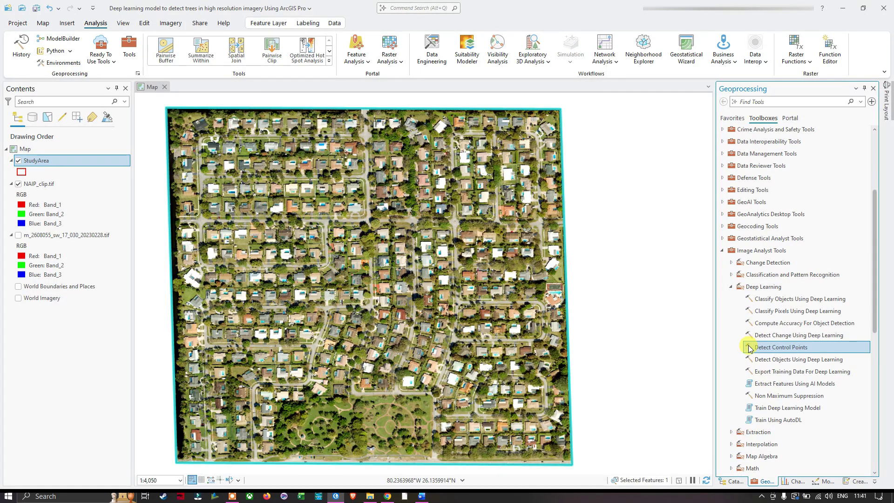
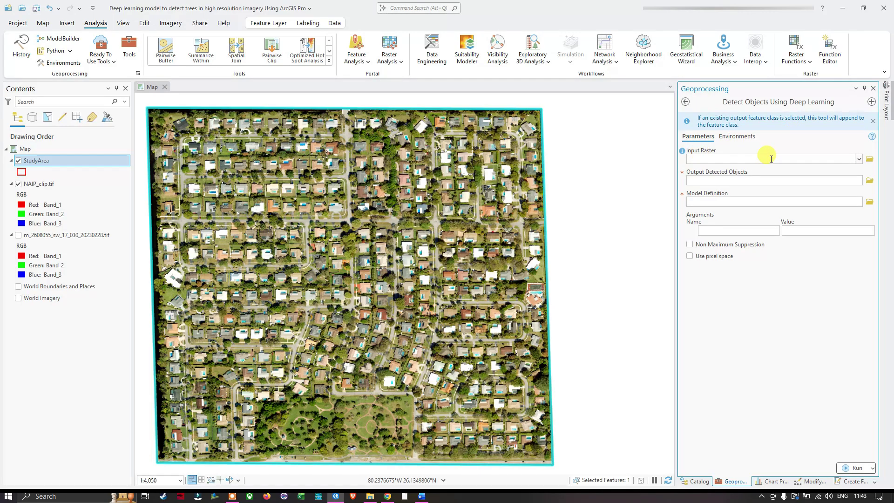
Use NAIP_clip.tif as the input raster and save the detected objects as Detected_Trees.shp in the 4_scrap folder
{"action": "left_click", "coordinate": [859, 160]}
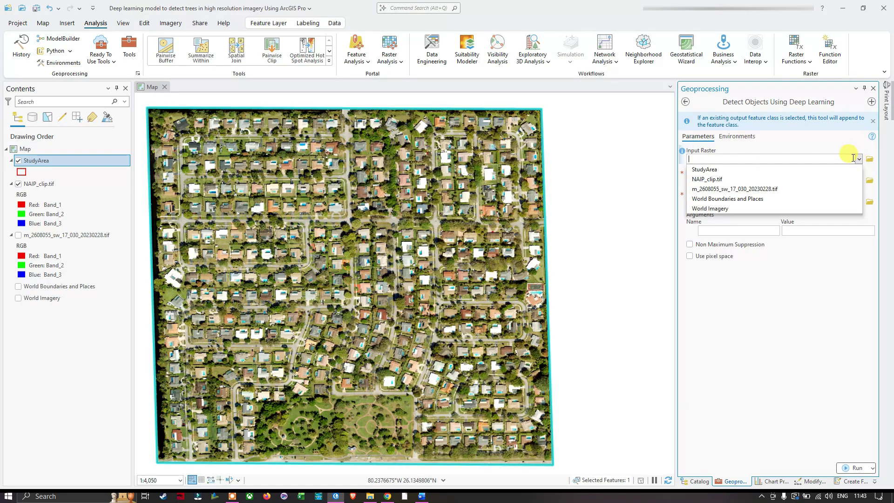
{"action": "left_click", "coordinate": [720, 182]}
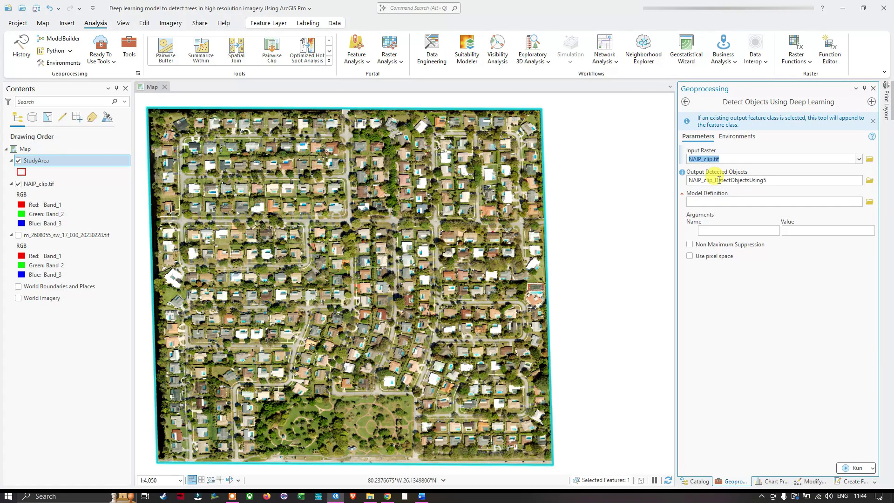
{"action": "left_click", "coordinate": [870, 181]}
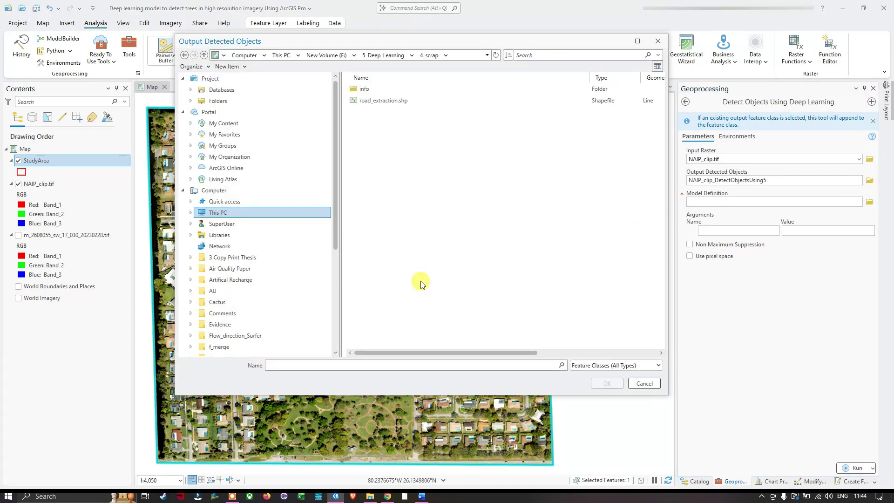
{"action": "left_click", "coordinate": [310, 365]}
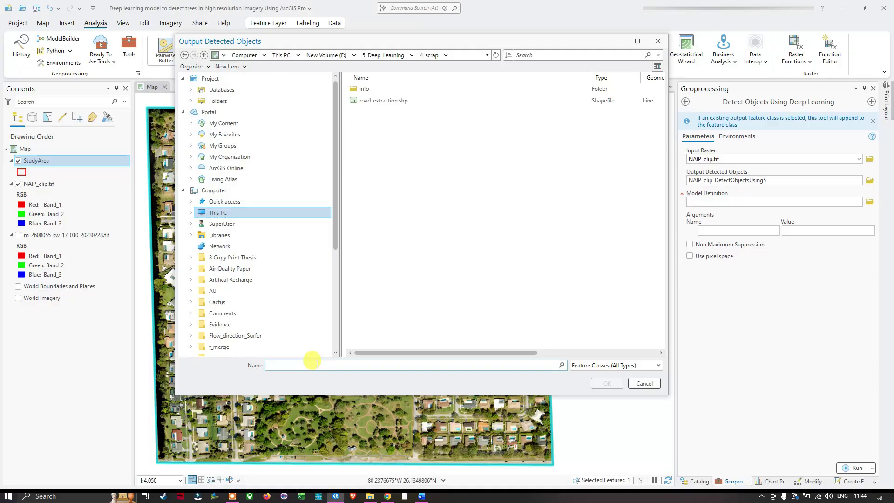
{"action": "type", "text": "Detected_Trees.shp"}
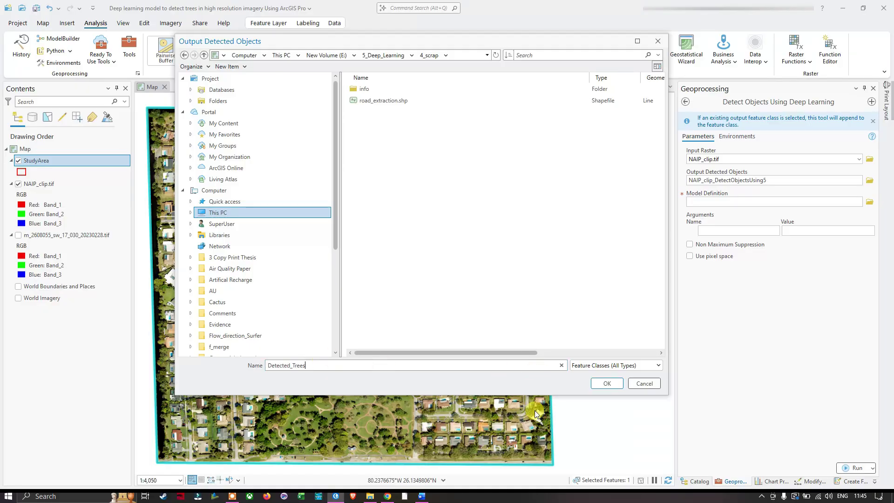
{"action": "left_click", "coordinate": [609, 383]}
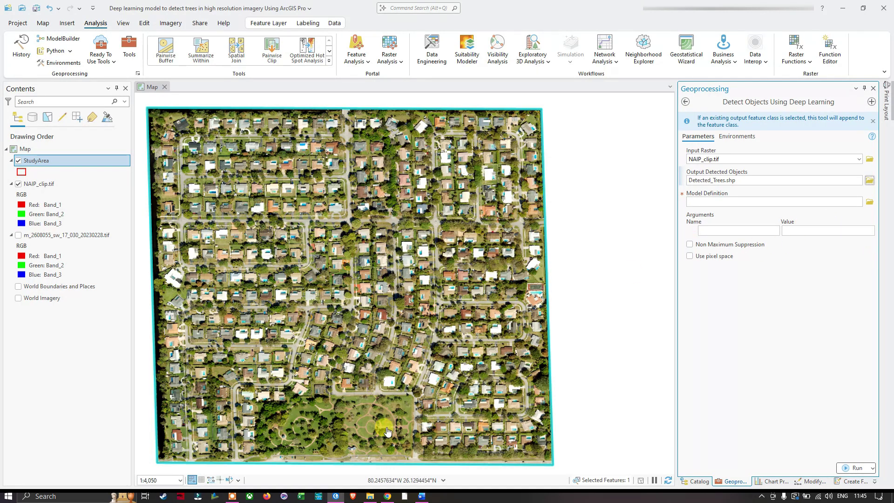
Locate the downloaded package in the 2_Tree_Detection\Tool folder and load TreeDetection.dlpk as the tool's model definition
{"action": "key", "text": "alt+Tab"}
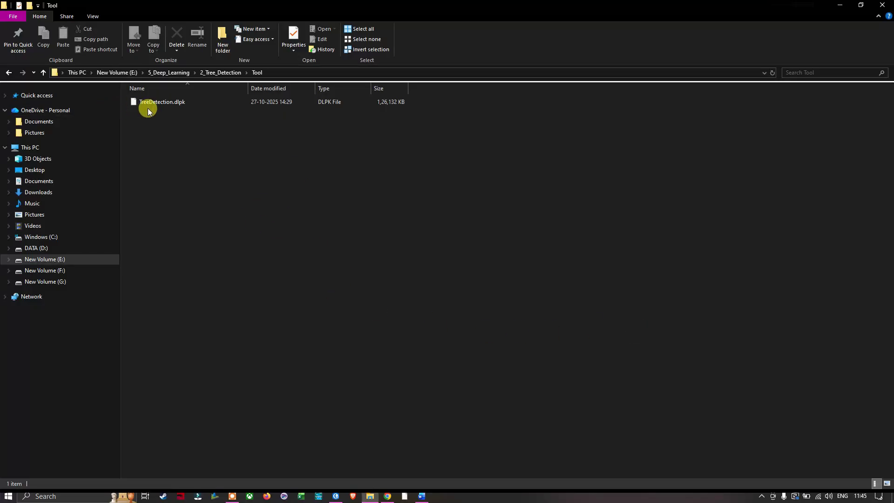
{"action": "mouse_move", "coordinate": [183, 106]}
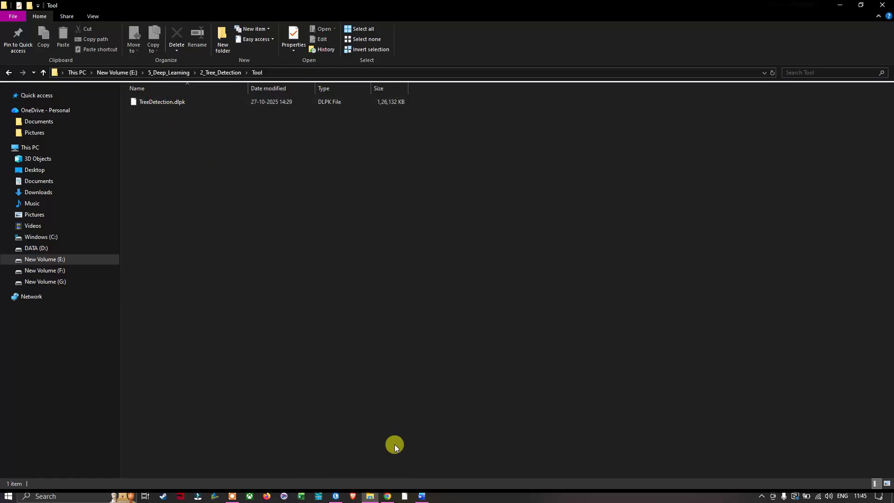
{"action": "left_click", "coordinate": [335, 496]}
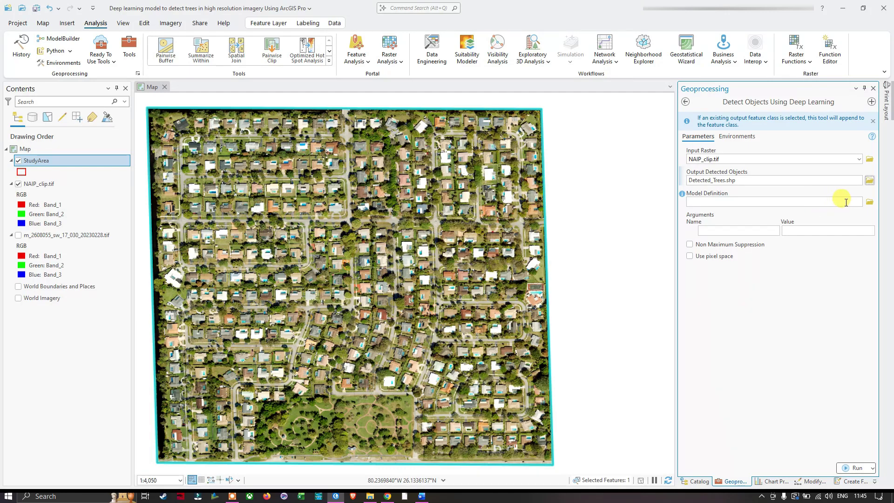
{"action": "left_click", "coordinate": [869, 201]}
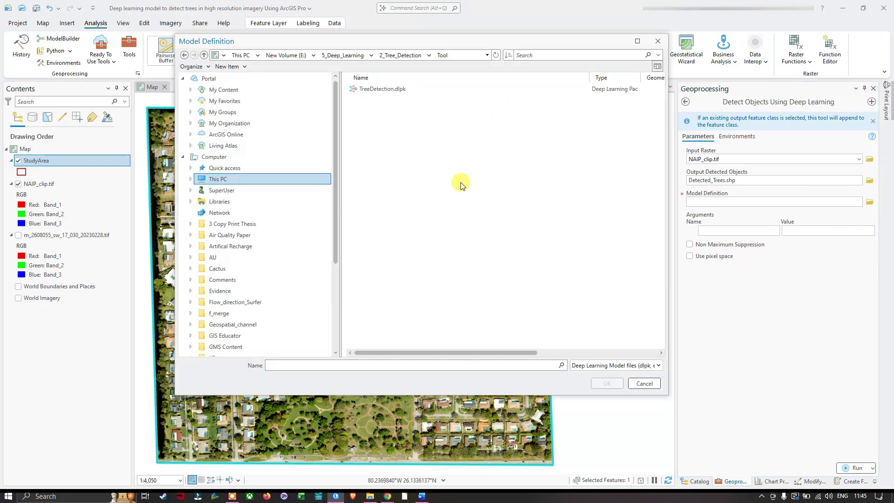
{"action": "left_click", "coordinate": [397, 88]}
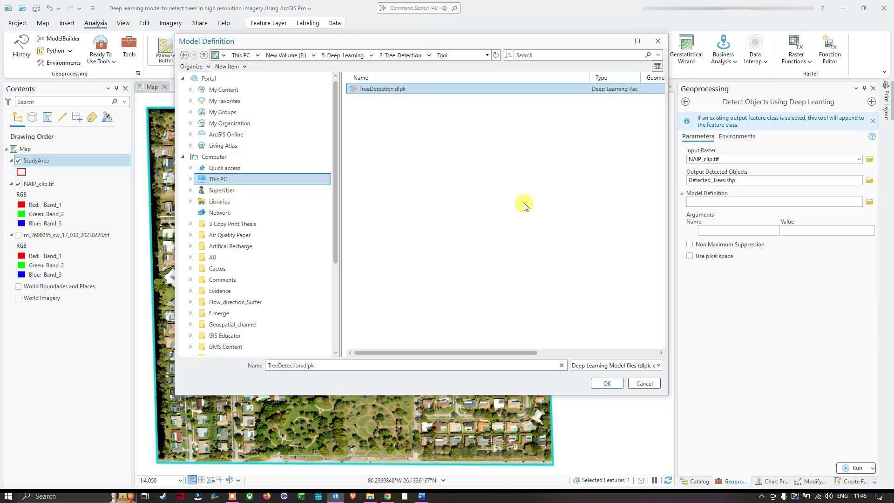
{"action": "left_click", "coordinate": [608, 383]}
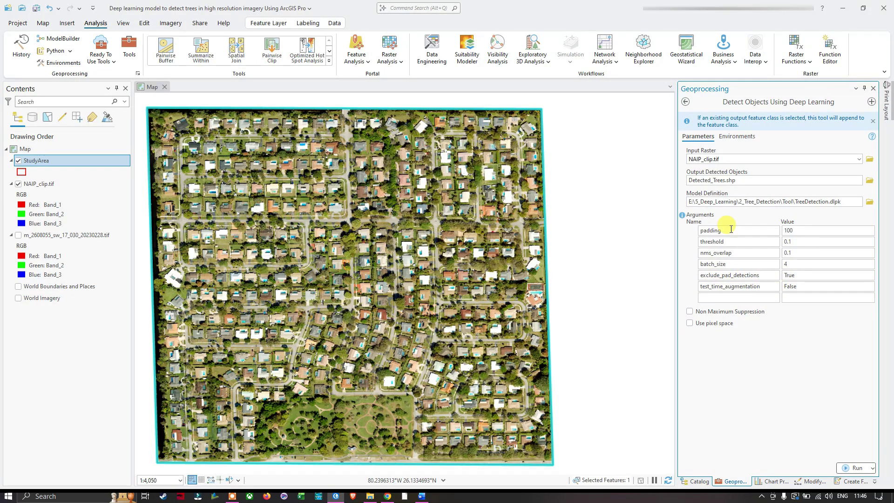
In the tool's environment settings, set the output coordinate system to GCS_WGS_1984 and the processing extent to the StudyArea layer
{"action": "left_click", "coordinate": [746, 141]}
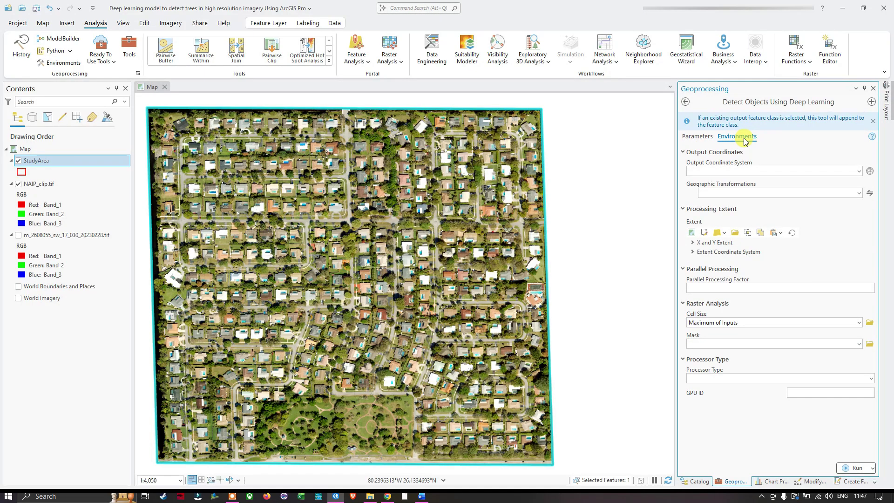
{"action": "left_click", "coordinate": [859, 171]}
{"action": "left_click", "coordinate": [727, 182]}
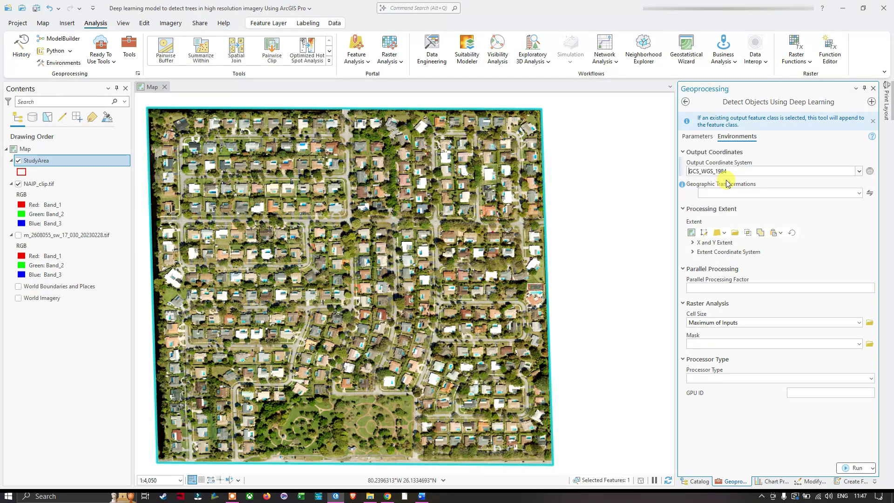
{"action": "left_click", "coordinate": [724, 233]}
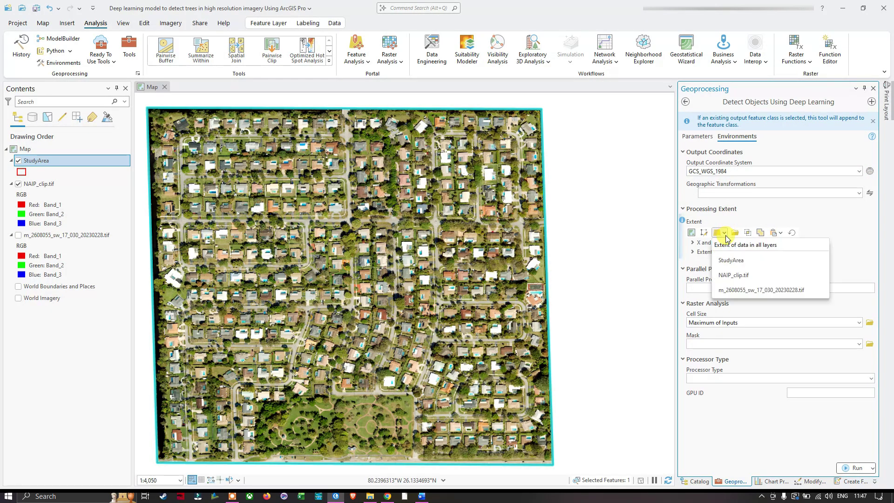
{"action": "left_click", "coordinate": [729, 260]}
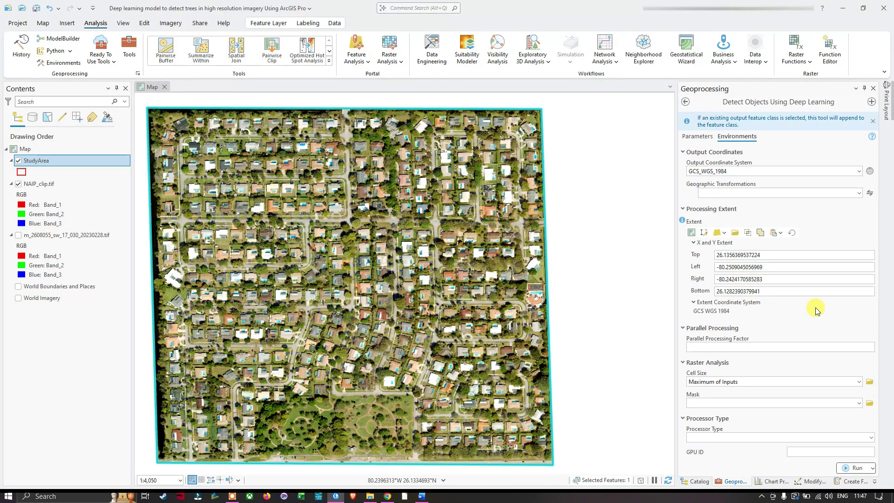
Match the raster analysis cell size to NAIP_clip.tif and use StudyArea as the mask
{"action": "left_click", "coordinate": [859, 381]}
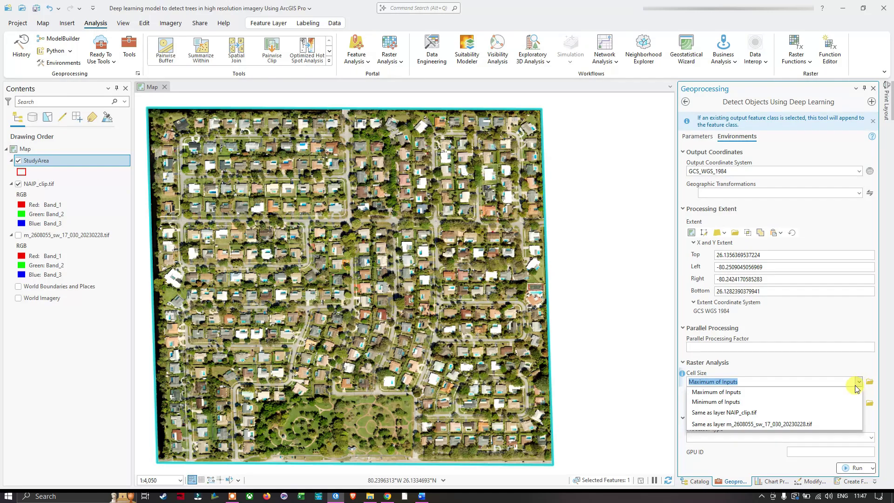
{"action": "left_click", "coordinate": [752, 413]}
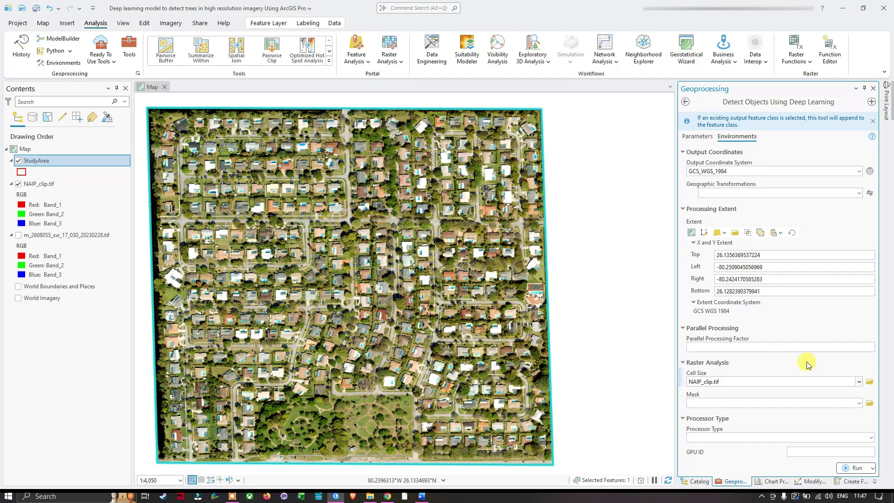
{"action": "left_click", "coordinate": [858, 403]}
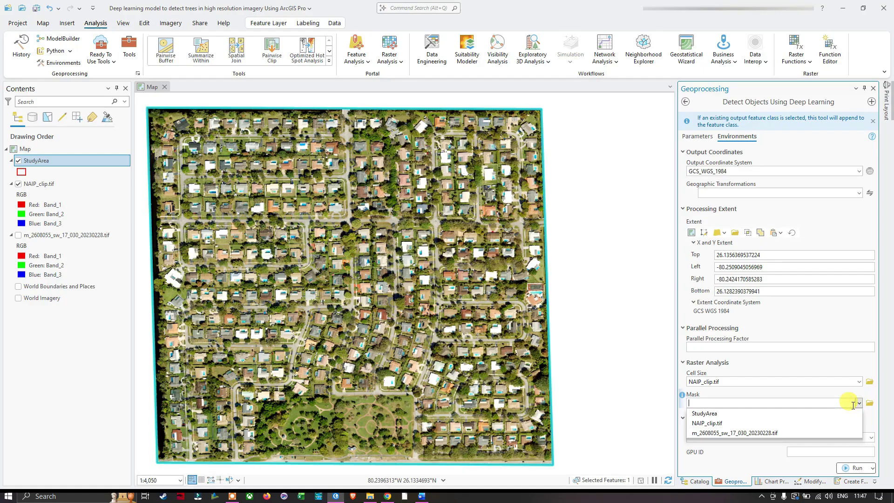
{"action": "left_click", "coordinate": [721, 412]}
Set the tool's processor type to GPU
{"action": "scroll", "coordinate": [814, 365], "scroll_direction": "down", "scroll_amount": 1}
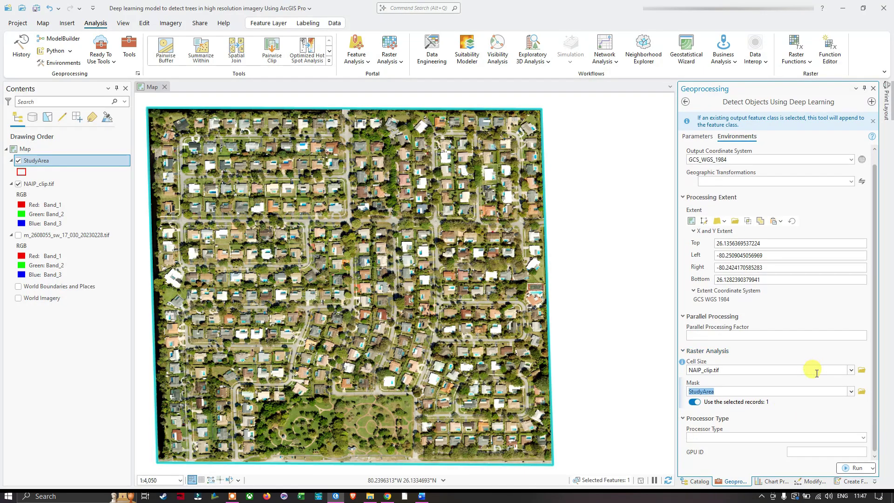
{"action": "left_click", "coordinate": [807, 418]}
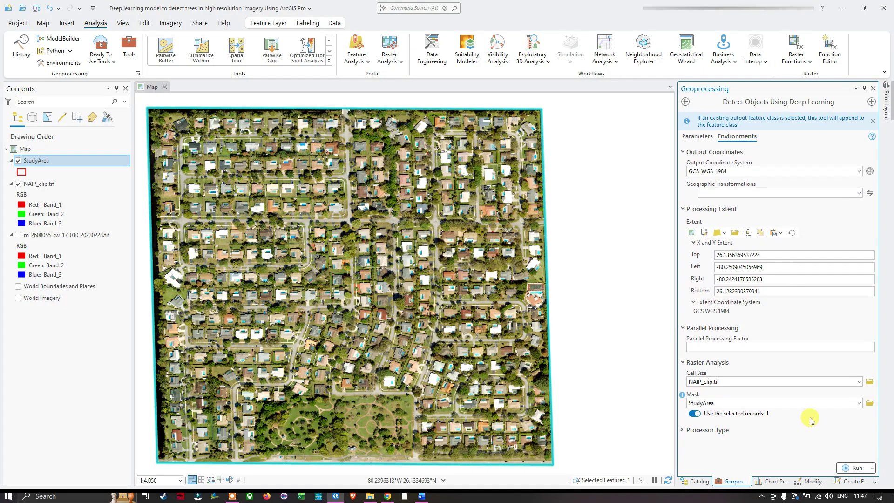
{"action": "left_click", "coordinate": [711, 430]}
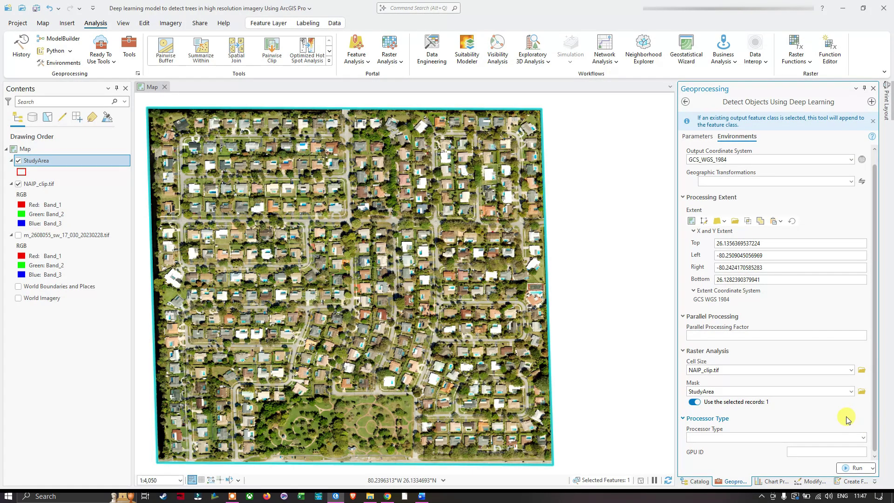
{"action": "left_click", "coordinate": [865, 436]}
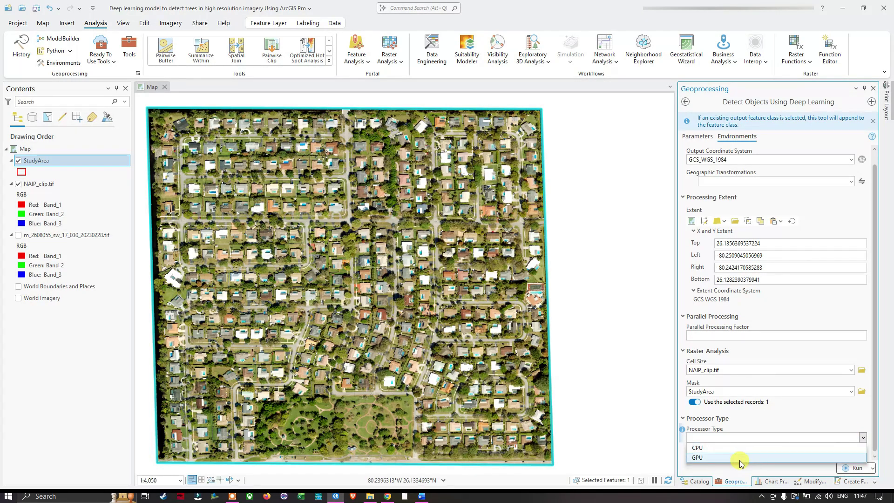
{"action": "left_click", "coordinate": [717, 458]}
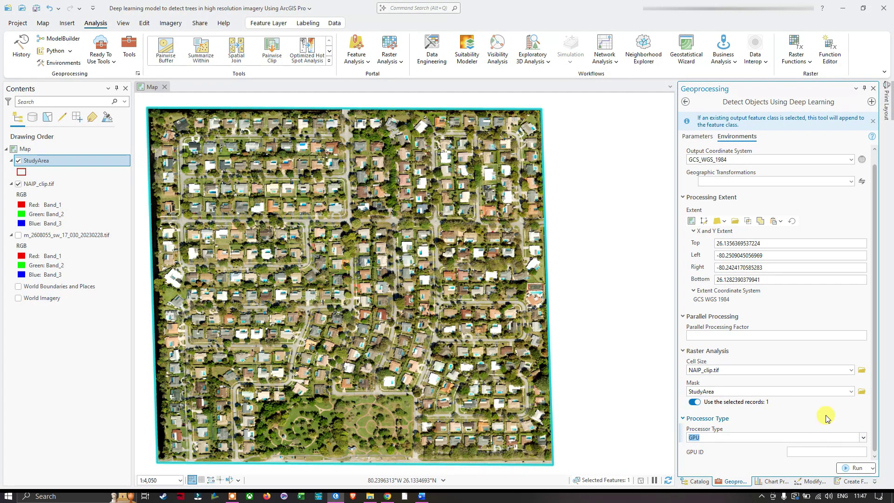
Keep GPU as the processor type and run Detect Objects Using Deep Learning on NAIP_clip.tif, outputting Detected_Trees.shp
{"action": "left_click", "coordinate": [864, 438]}
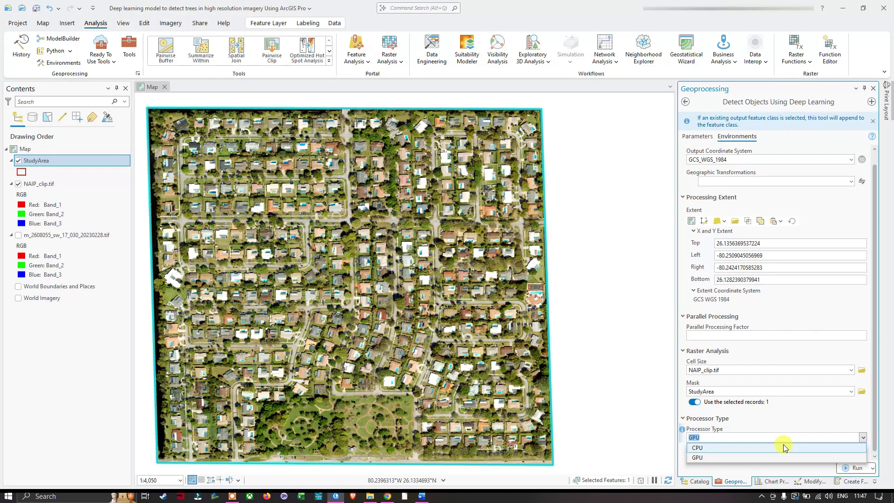
{"action": "left_click", "coordinate": [705, 458]}
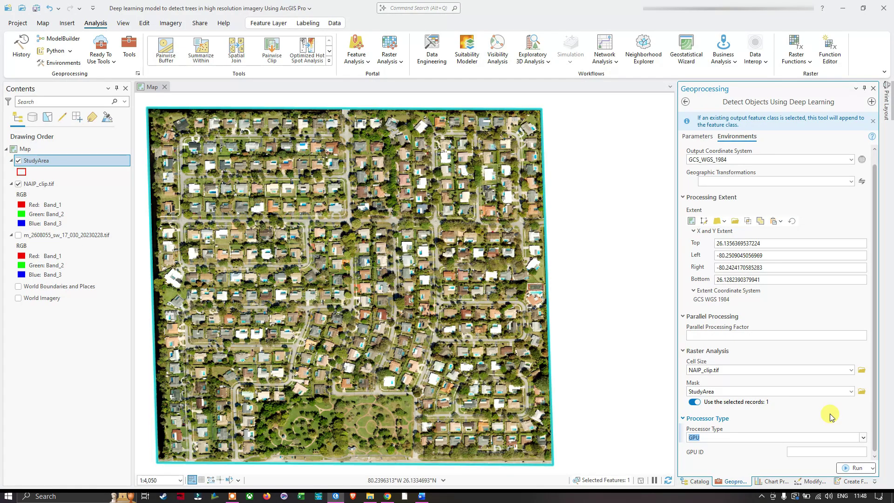
{"action": "left_click", "coordinate": [814, 420]}
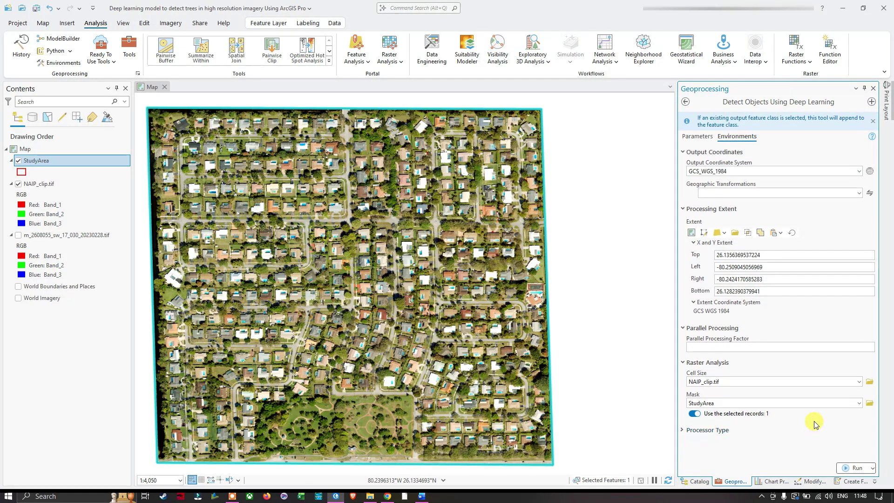
{"action": "left_click", "coordinate": [696, 430]}
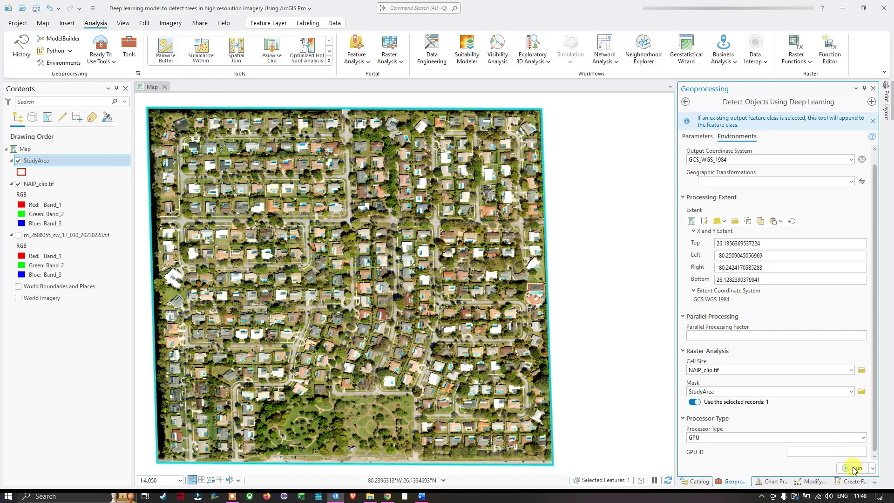
{"action": "left_click", "coordinate": [697, 136]}
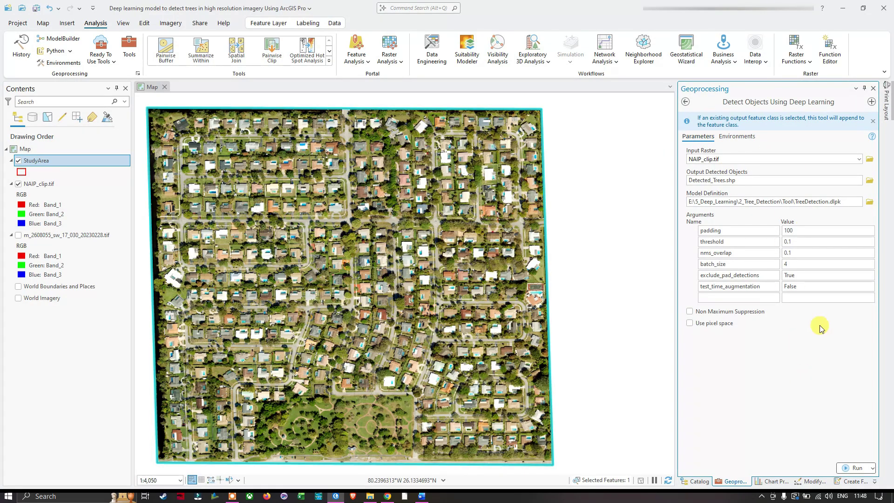
{"action": "left_click", "coordinate": [857, 468]}
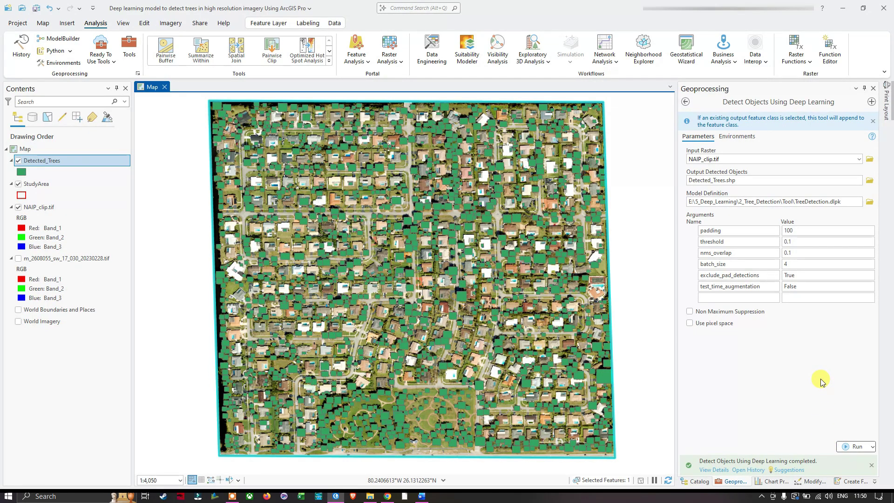
{"action": "mouse_move", "coordinate": [721, 463]}
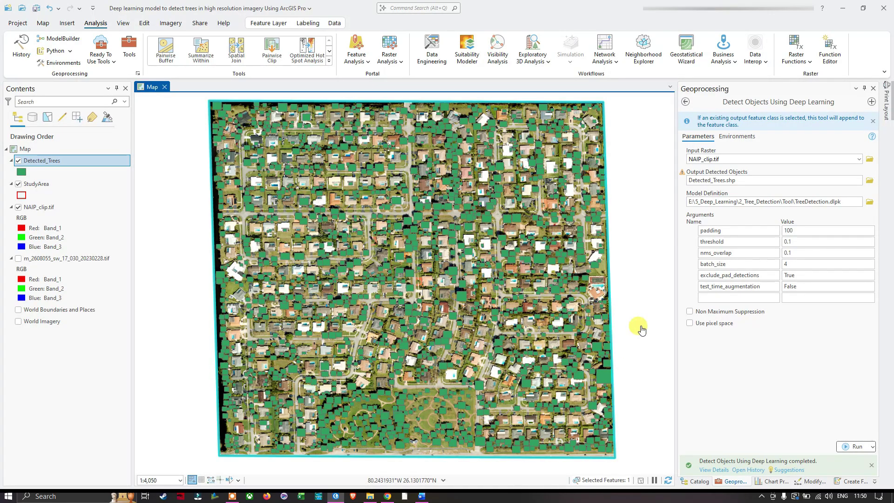
Symbolize the Detected_Trees polygons with the unfilled 2 pt black outline symbol from the ArcGIS 2D gallery
{"action": "scroll", "coordinate": [404, 157], "scroll_direction": "up", "scroll_amount": 1}
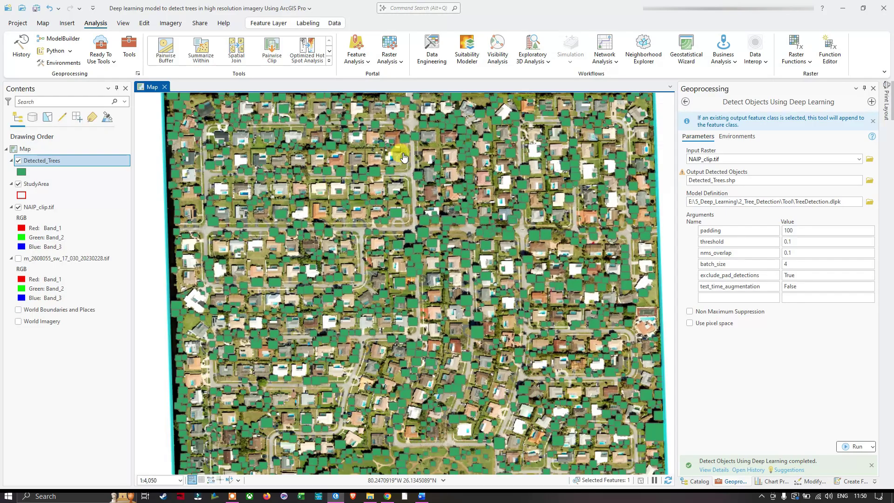
{"action": "scroll", "coordinate": [404, 157], "scroll_direction": "up", "scroll_amount": 2}
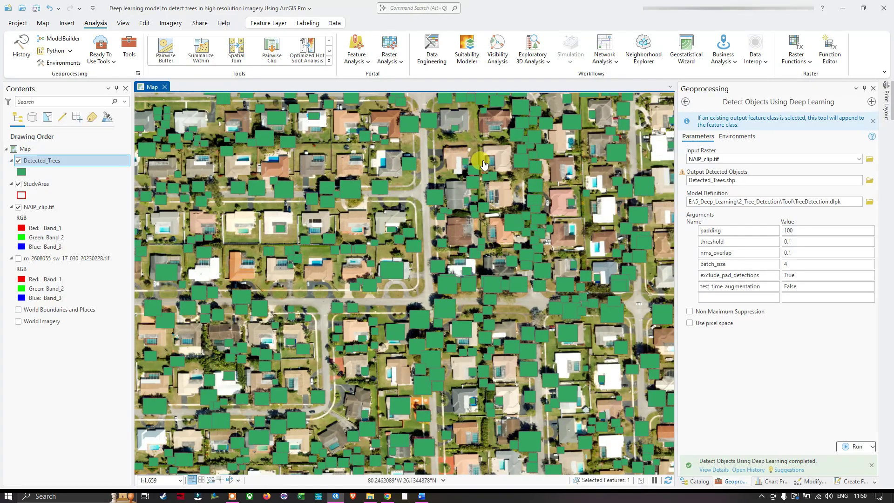
{"action": "scroll", "coordinate": [484, 164], "scroll_direction": "down", "scroll_amount": 2}
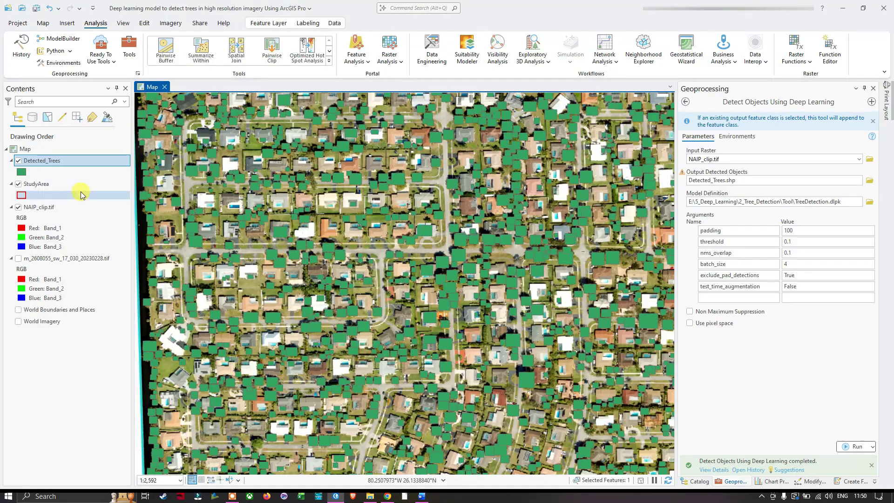
{"action": "right_click", "coordinate": [20, 172]}
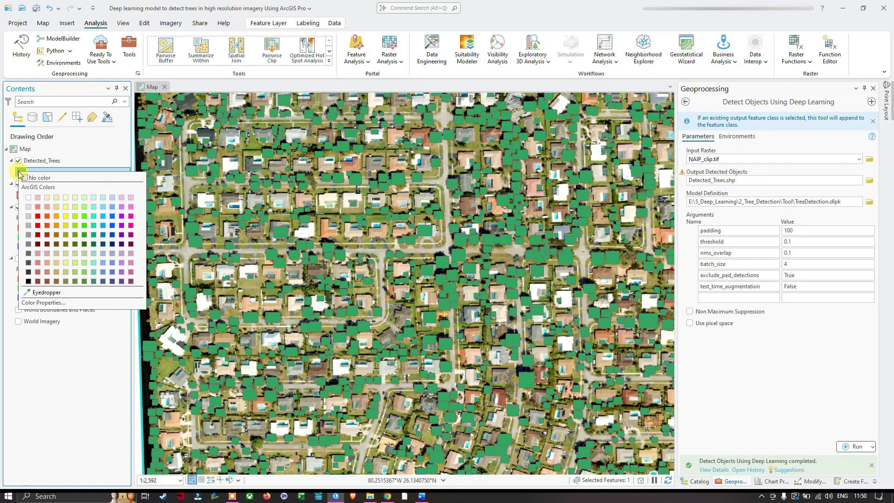
{"action": "left_click", "coordinate": [21, 172]}
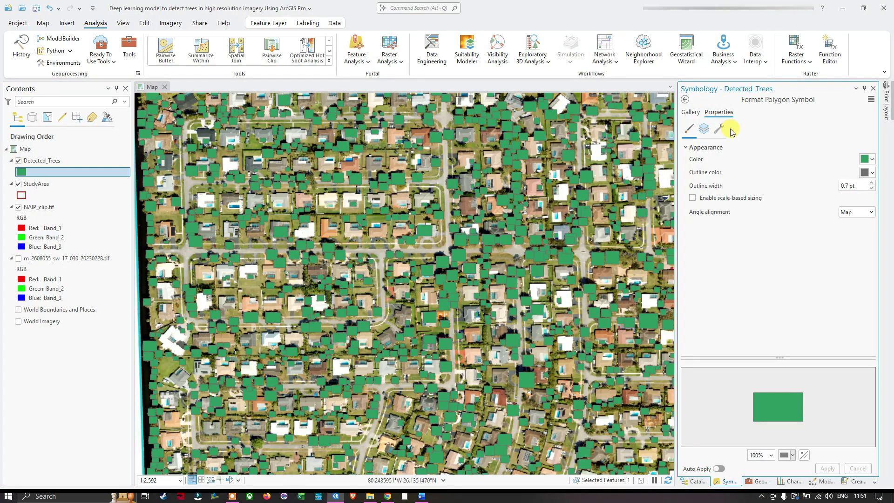
{"action": "left_click", "coordinate": [692, 113]}
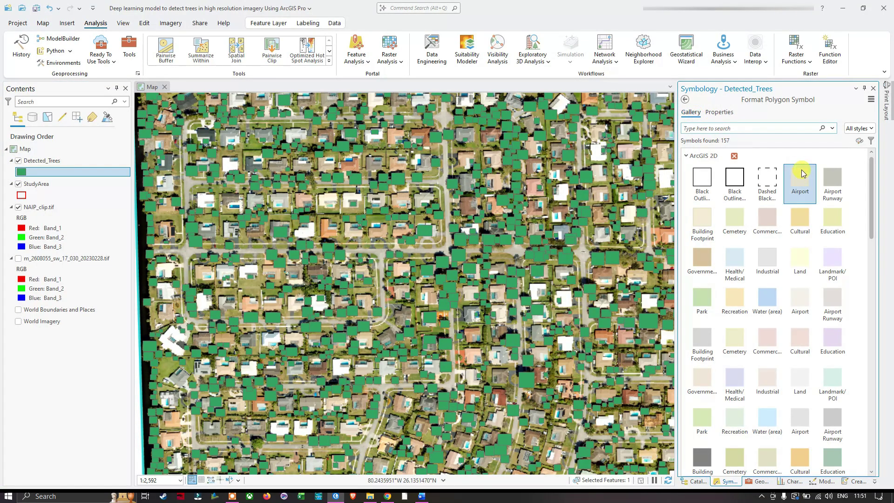
{"action": "left_click", "coordinate": [740, 187]}
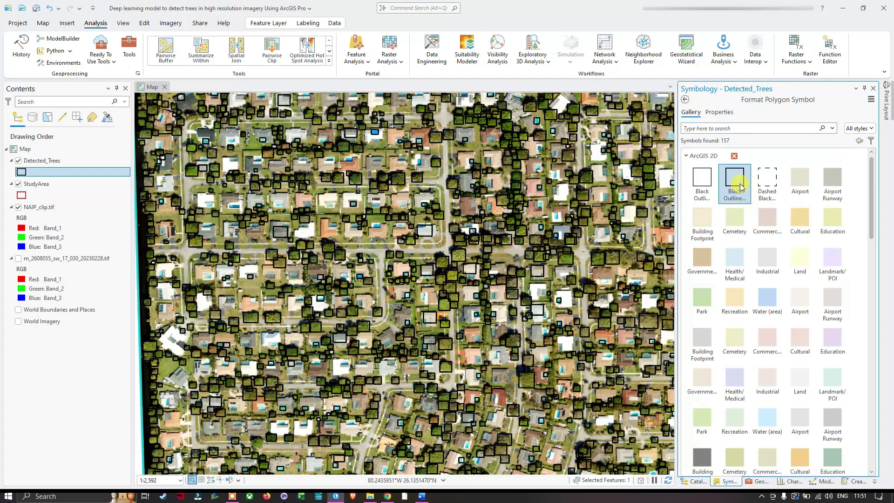
Apply a bright turquoise outline color to the Detected_Trees polygons, then close the symbol settings and collapse the geoprocessing pane
{"action": "left_click", "coordinate": [724, 113]}
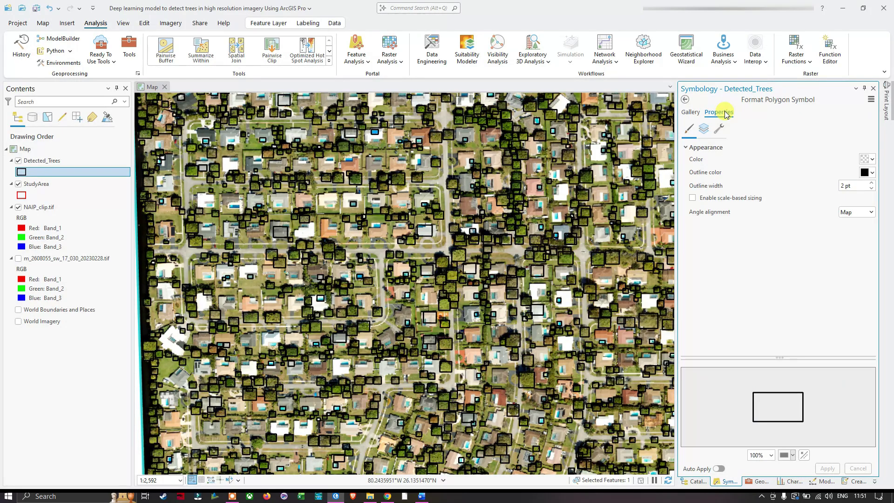
{"action": "left_click", "coordinate": [872, 173]}
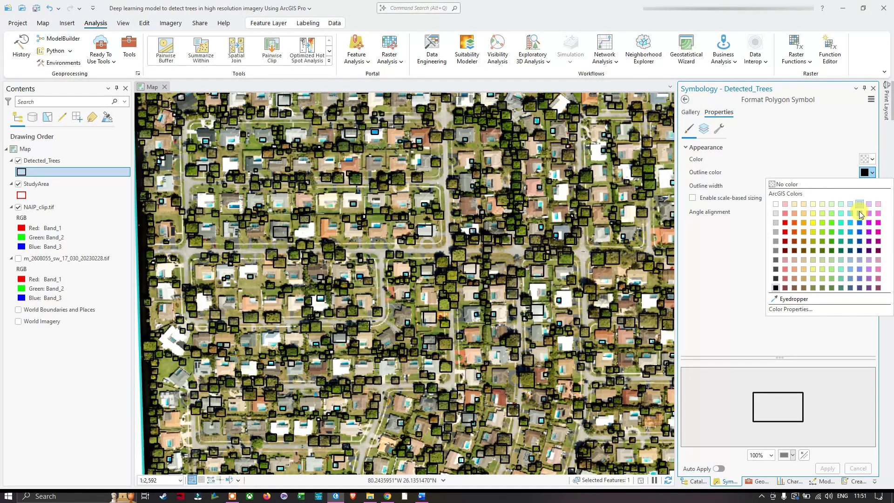
{"action": "left_click", "coordinate": [849, 222]}
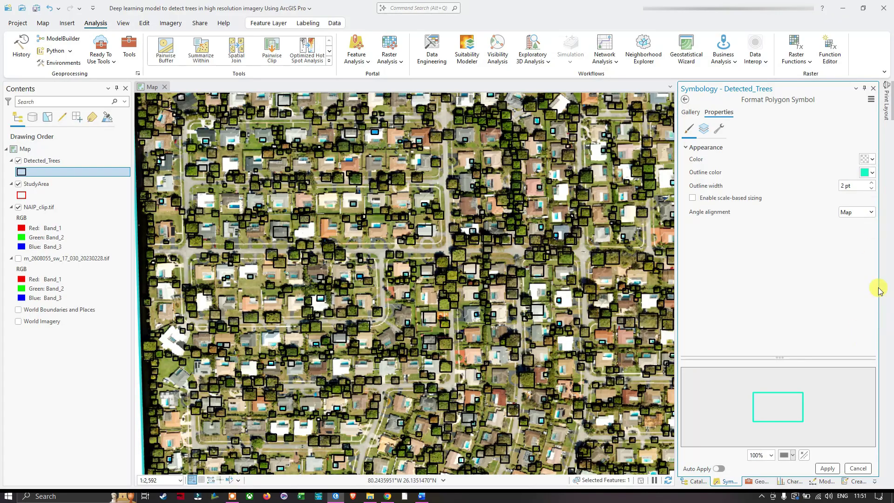
{"action": "left_click", "coordinate": [827, 467]}
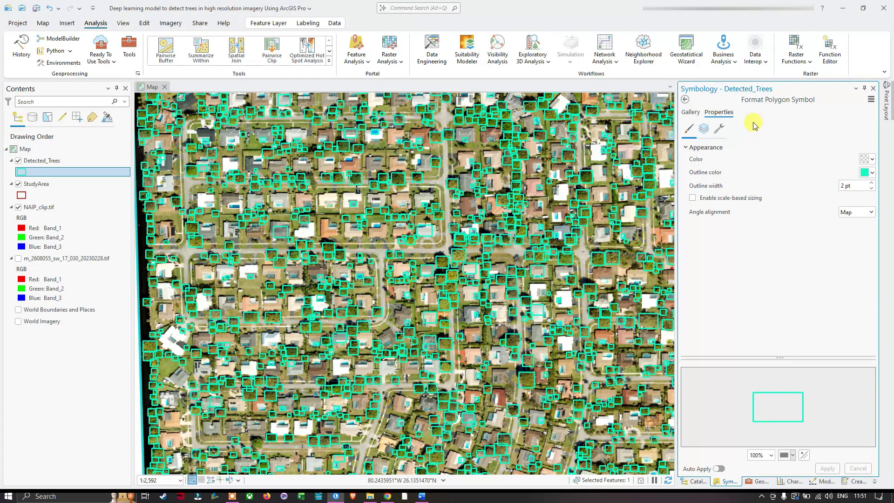
{"action": "left_click", "coordinate": [873, 88]}
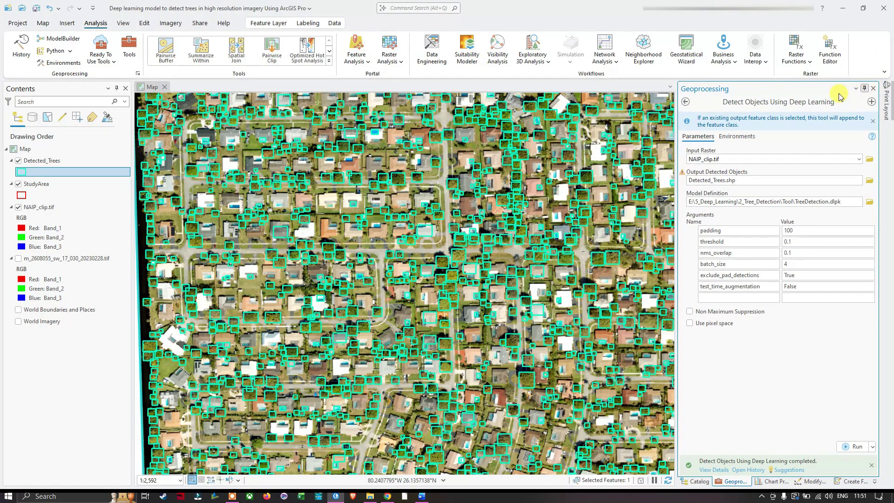
{"action": "left_click", "coordinate": [865, 87]}
Examine how well the detected boxes match tree crowns, and check for boxes over pools and roofs in the northern residential blocks
{"action": "scroll", "coordinate": [661, 172], "scroll_direction": "up", "scroll_amount": 5}
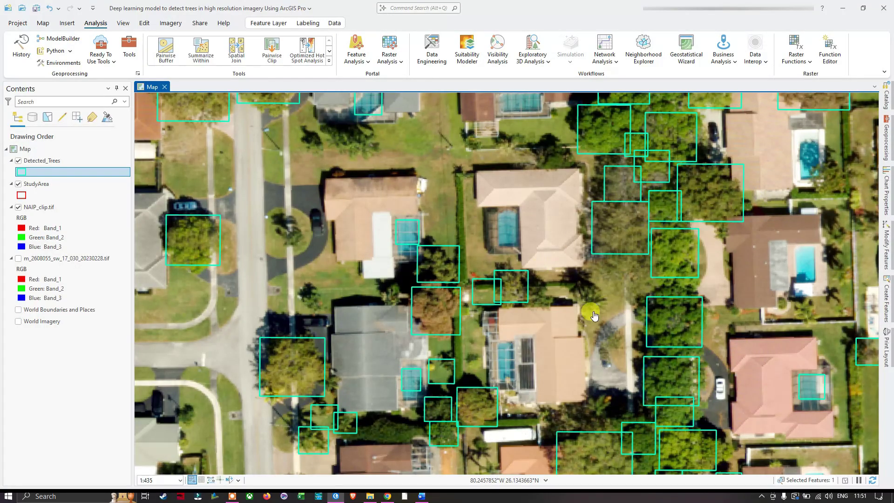
{"action": "scroll", "coordinate": [721, 218], "scroll_direction": "down", "scroll_amount": 2}
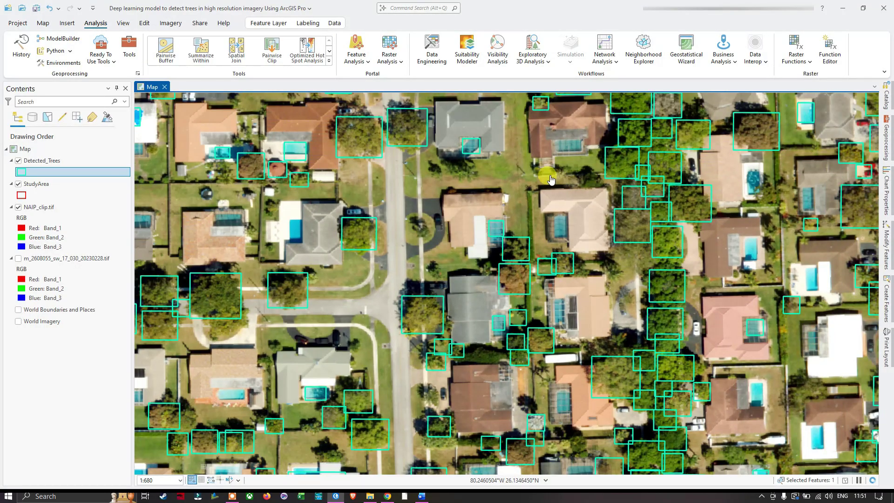
{"action": "left_click_drag", "start_coordinate": [447, 219], "coordinate": [557, 231]}
{"action": "left_click_drag", "start_coordinate": [633, 202], "coordinate": [561, 243]}
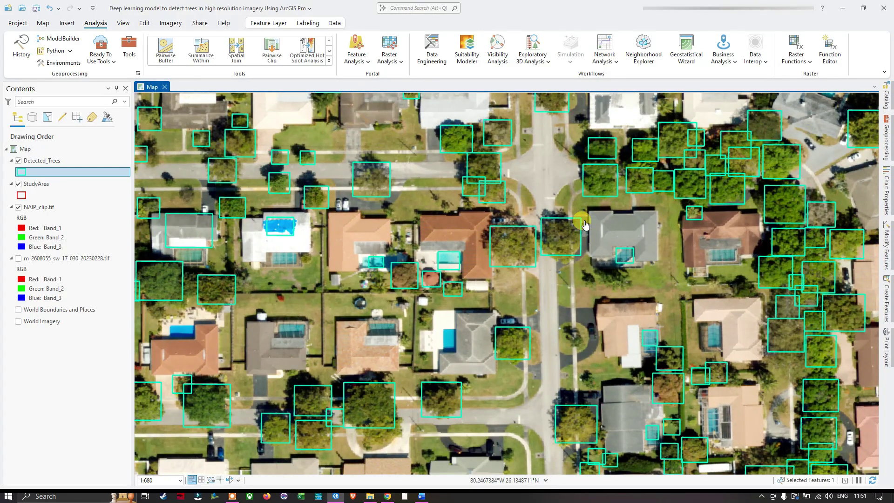
{"action": "scroll", "coordinate": [636, 259], "scroll_direction": "up", "scroll_amount": 1}
{"action": "scroll", "coordinate": [636, 259], "scroll_direction": "up", "scroll_amount": 5}
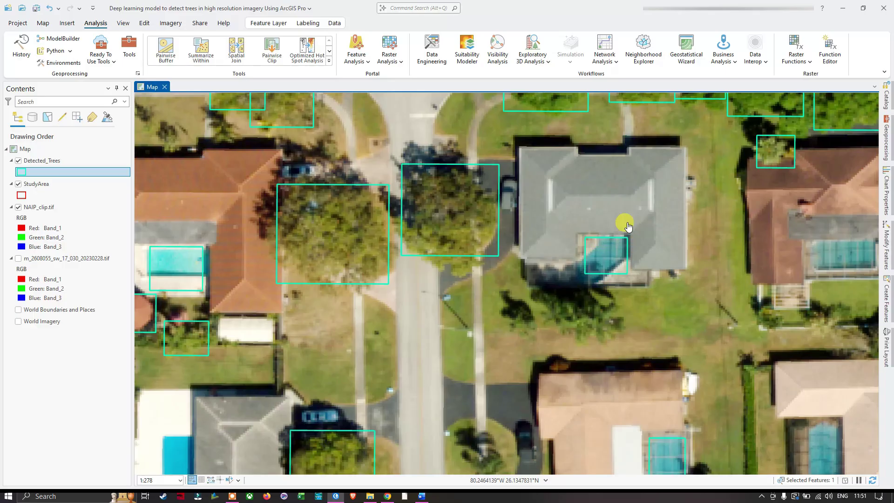
{"action": "scroll", "coordinate": [623, 213], "scroll_direction": "down", "scroll_amount": 3}
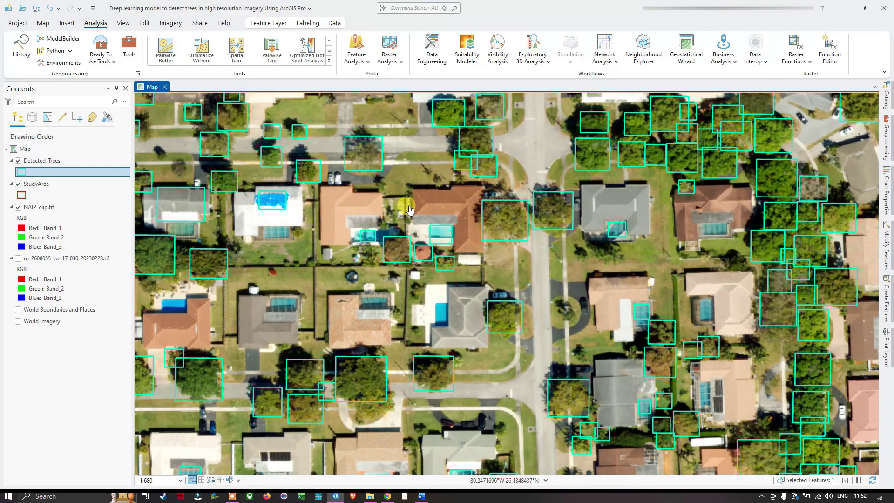
{"action": "left_click_drag", "start_coordinate": [406, 207], "coordinate": [431, 208]}
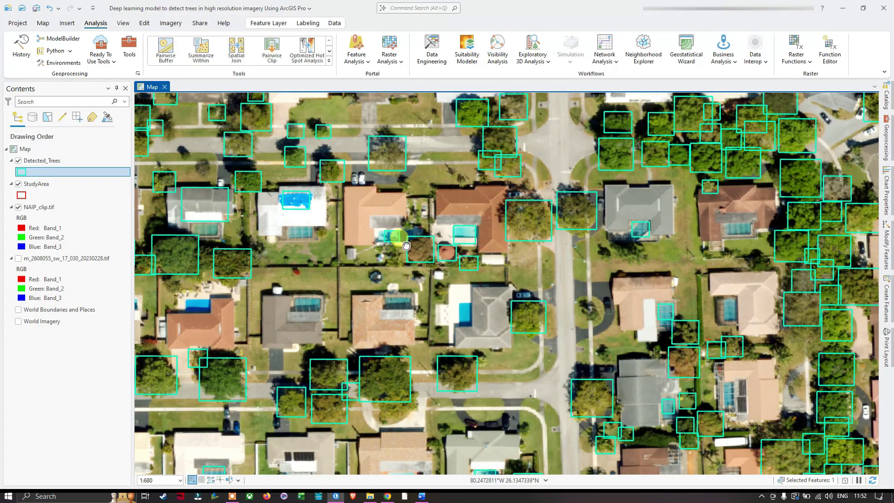
{"action": "left_click_drag", "start_coordinate": [405, 243], "coordinate": [425, 242]}
{"action": "scroll", "coordinate": [410, 249], "scroll_direction": "down", "scroll_amount": 3}
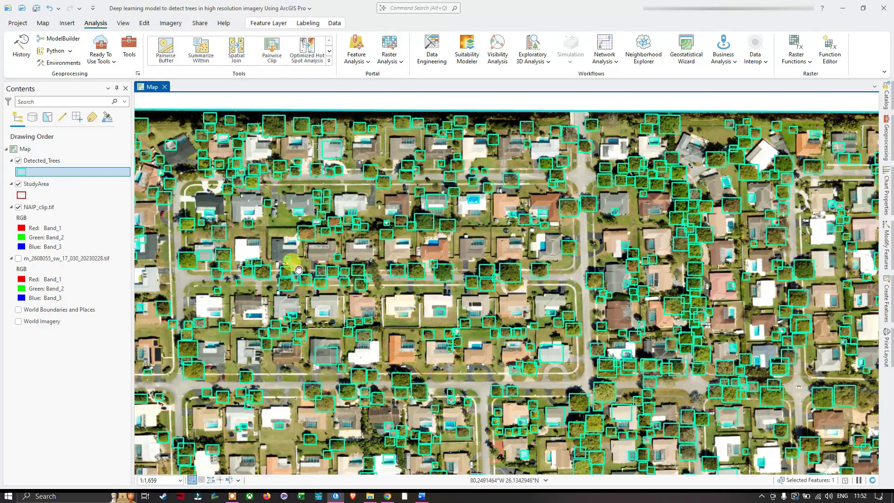
{"action": "left_click_drag", "start_coordinate": [289, 259], "coordinate": [317, 262]}
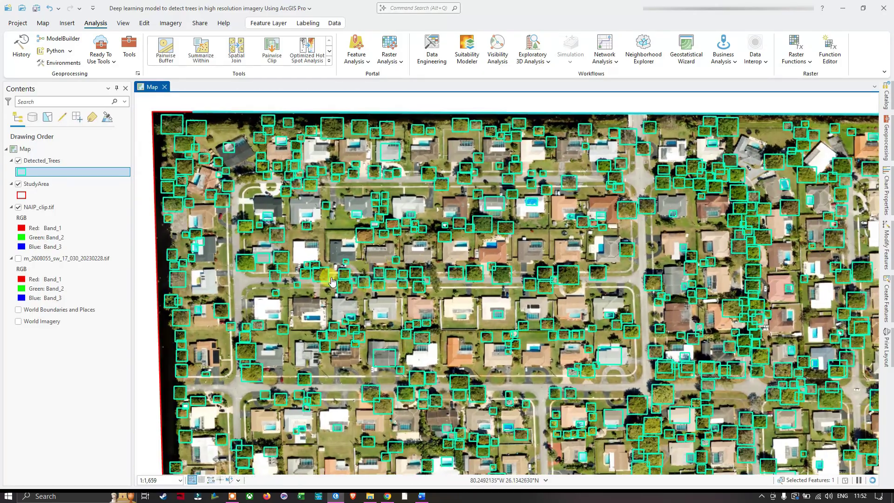
{"action": "scroll", "coordinate": [329, 278], "scroll_direction": "up", "scroll_amount": 3}
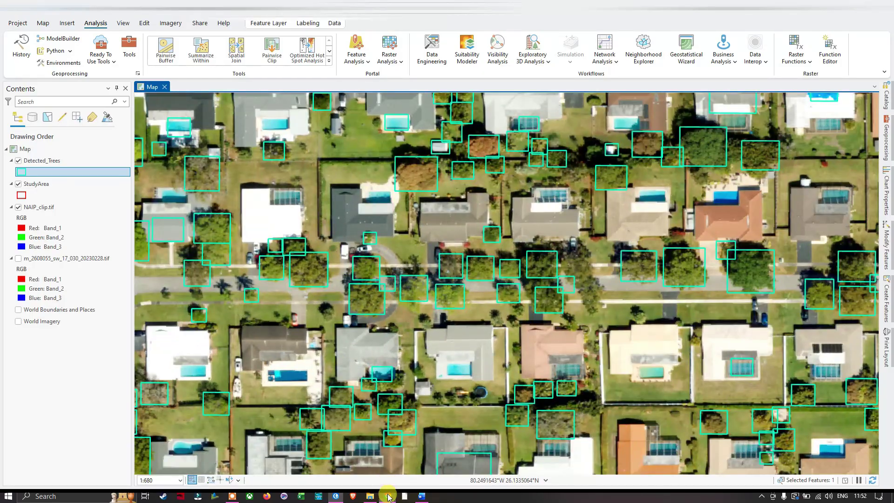
Switch to the browser and review the precision and recall scores in the Tree Detection model's description
{"action": "left_click", "coordinate": [387, 495]}
{"action": "scroll", "coordinate": [446, 244], "scroll_direction": "down", "scroll_amount": 1}
{"action": "scroll", "coordinate": [446, 245], "scroll_direction": "down", "scroll_amount": 4}
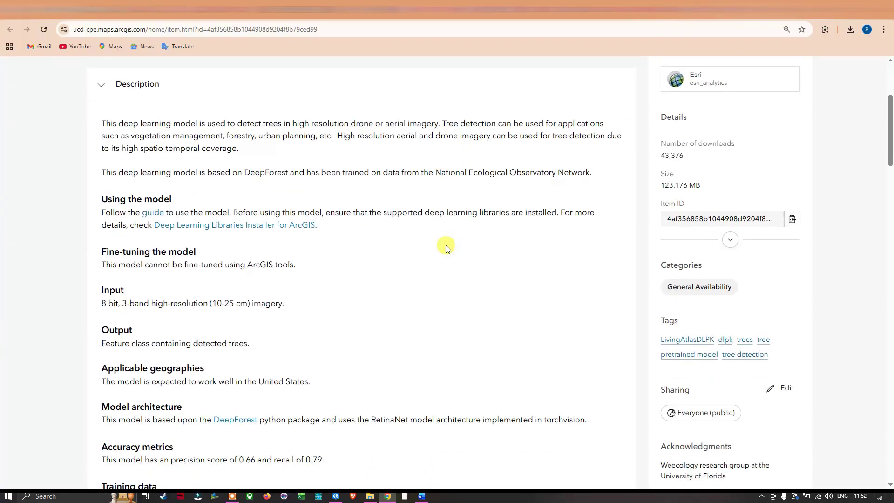
{"action": "scroll", "coordinate": [454, 273], "scroll_direction": "down", "scroll_amount": 1}
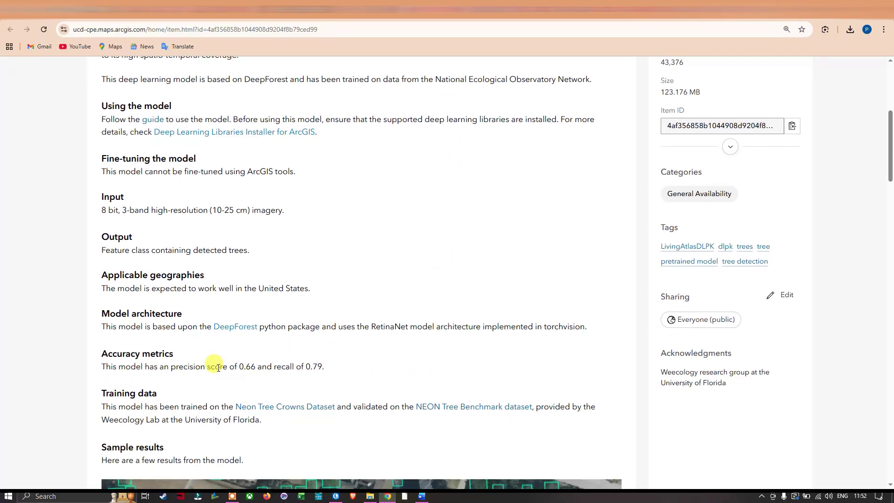
{"action": "left_click_drag", "start_coordinate": [240, 366], "coordinate": [258, 367]}
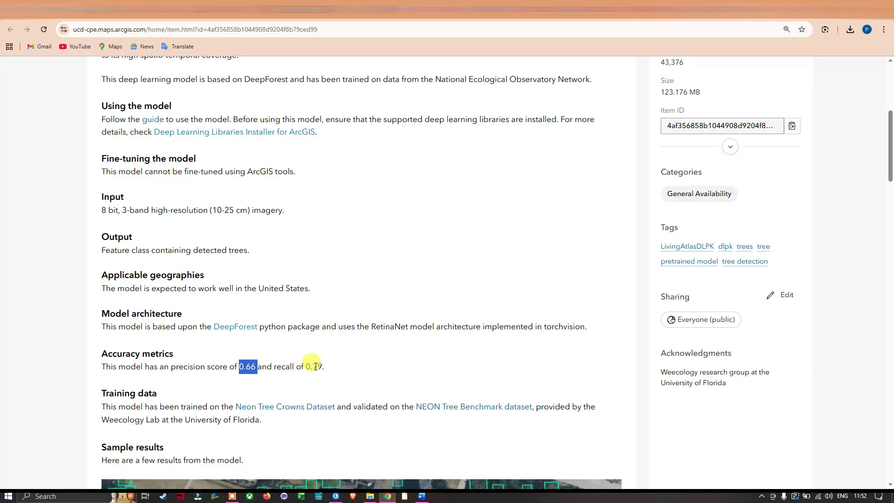
Return to ArcGIS Pro and inspect the northwestern part of the study area for missed trees and false detections
{"action": "left_click", "coordinate": [335, 496]}
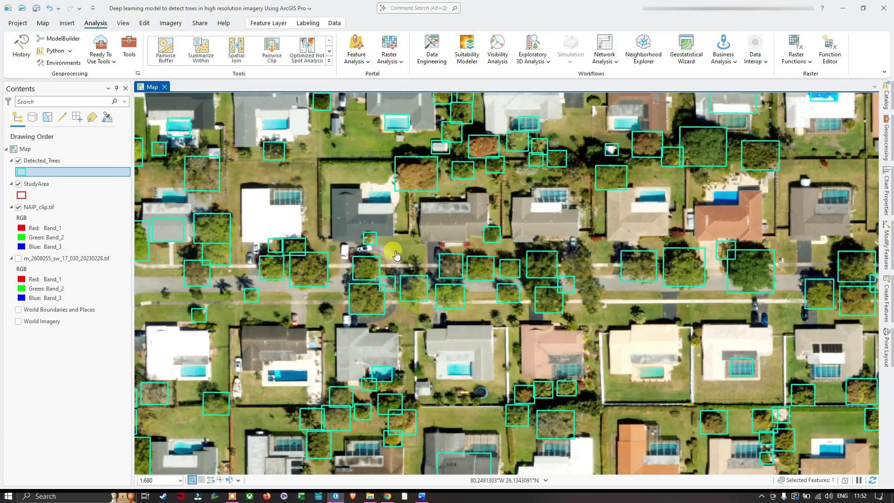
{"action": "scroll", "coordinate": [412, 247], "scroll_direction": "down", "scroll_amount": 3}
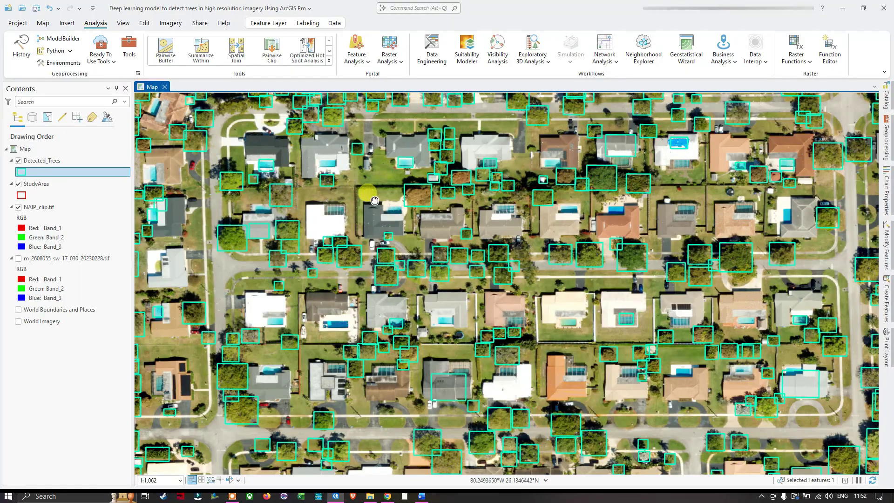
{"action": "scroll", "coordinate": [424, 242], "scroll_direction": "up", "scroll_amount": 5}
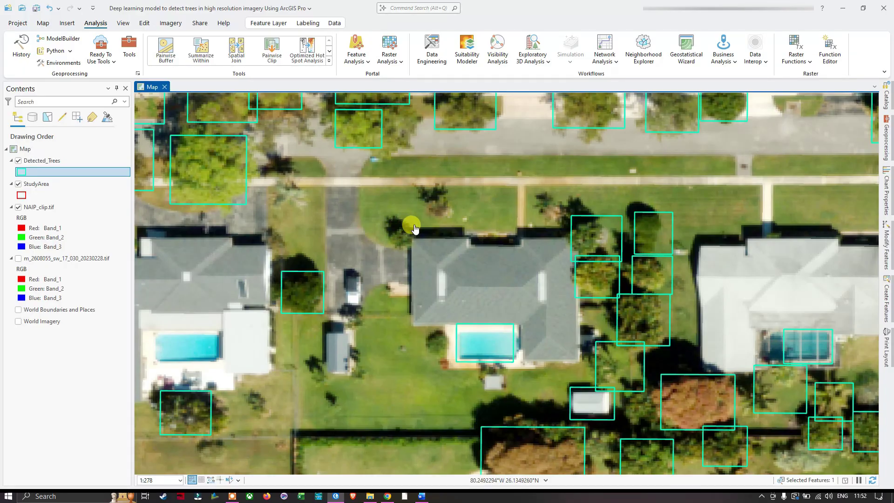
{"action": "scroll", "coordinate": [391, 255], "scroll_direction": "down", "scroll_amount": 2}
{"action": "scroll", "coordinate": [391, 255], "scroll_direction": "down", "scroll_amount": 5}
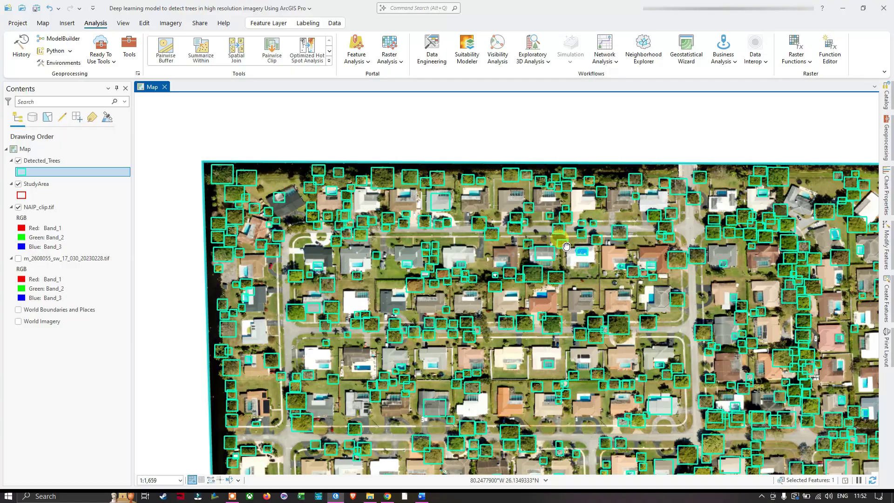
Open the attribute table of Detected_Trees and review its Class and Confidence values through to the last record
{"action": "left_click_drag", "start_coordinate": [566, 246], "coordinate": [449, 165]}
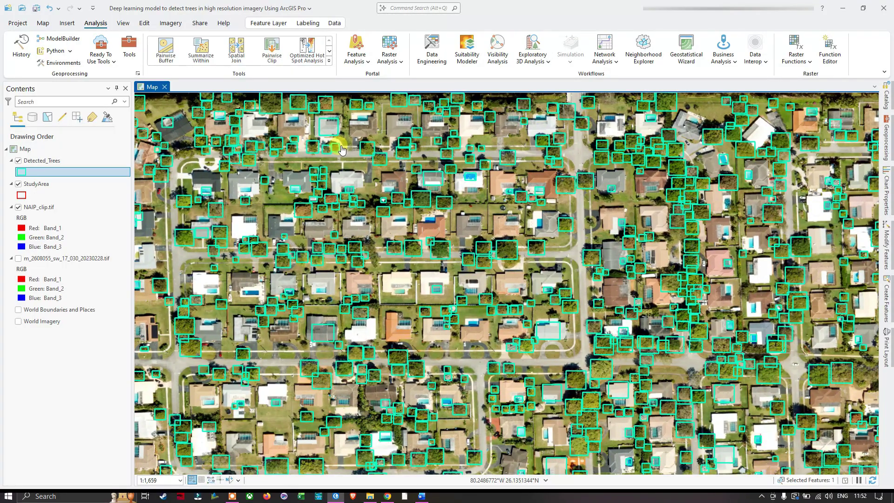
{"action": "right_click", "coordinate": [41, 163]}
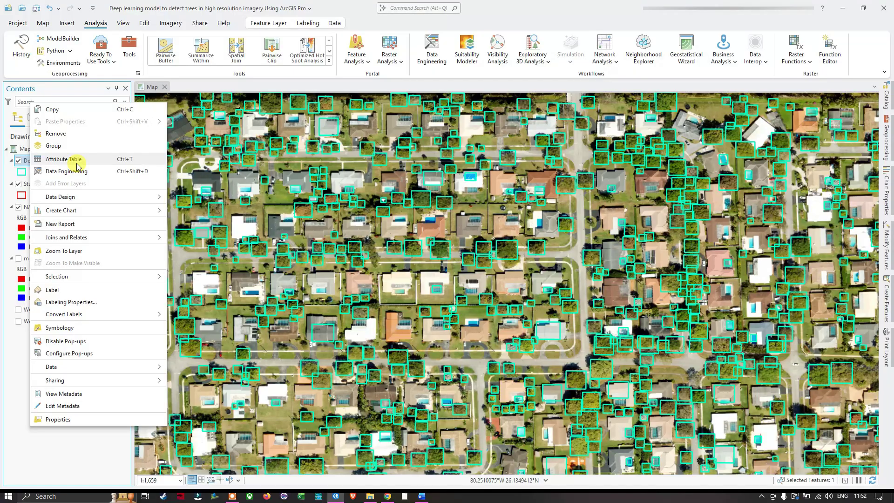
{"action": "left_click", "coordinate": [77, 161]}
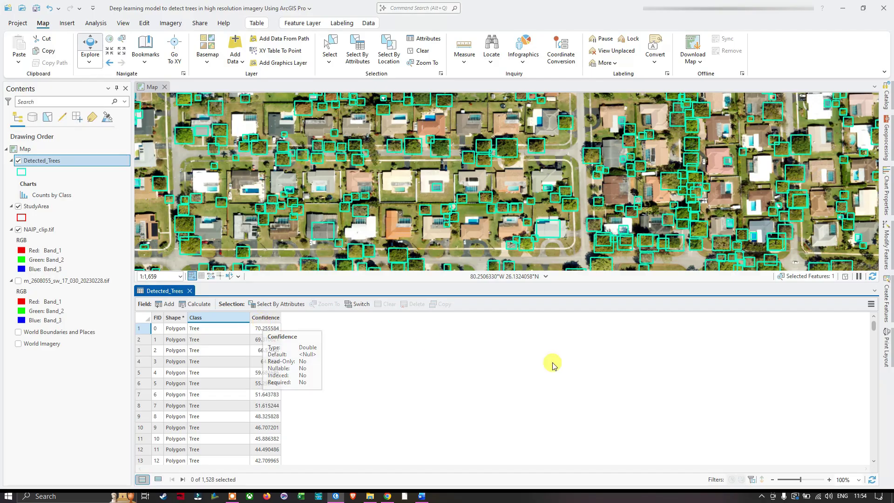
{"action": "left_click_drag", "start_coordinate": [873, 328], "coordinate": [864, 457]}
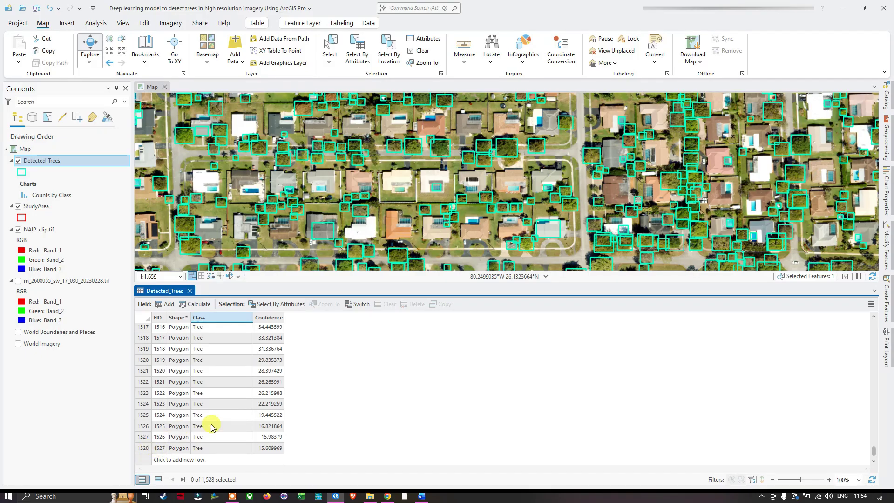
Visualize the statistics of the Class field as a bar chart of feature counts, then close the chart view
{"action": "left_click", "coordinate": [238, 320]}
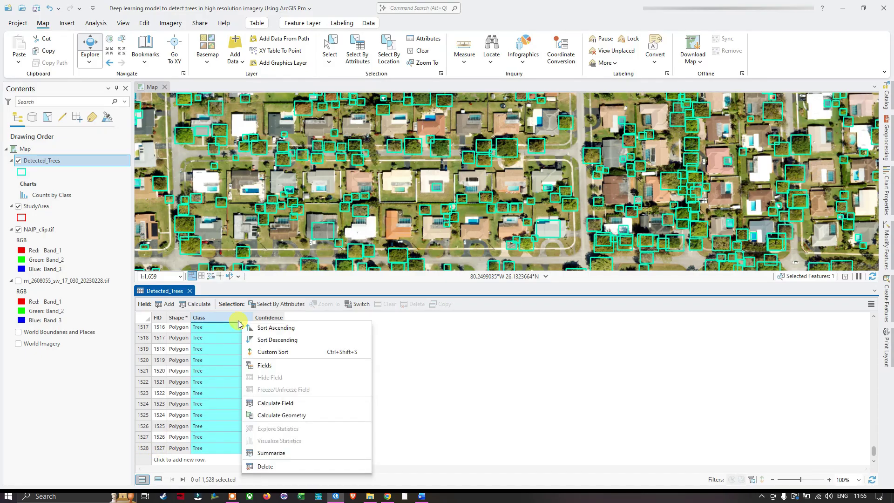
{"action": "right_click", "coordinate": [238, 323]}
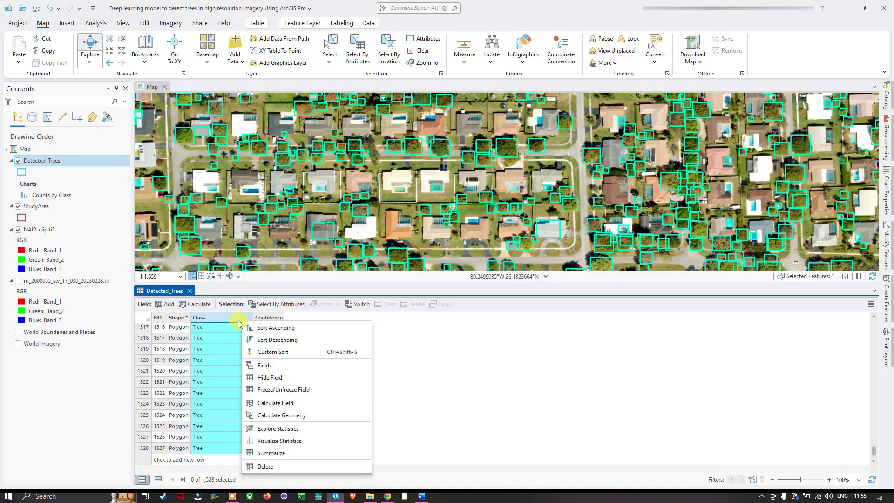
{"action": "left_click", "coordinate": [298, 441]}
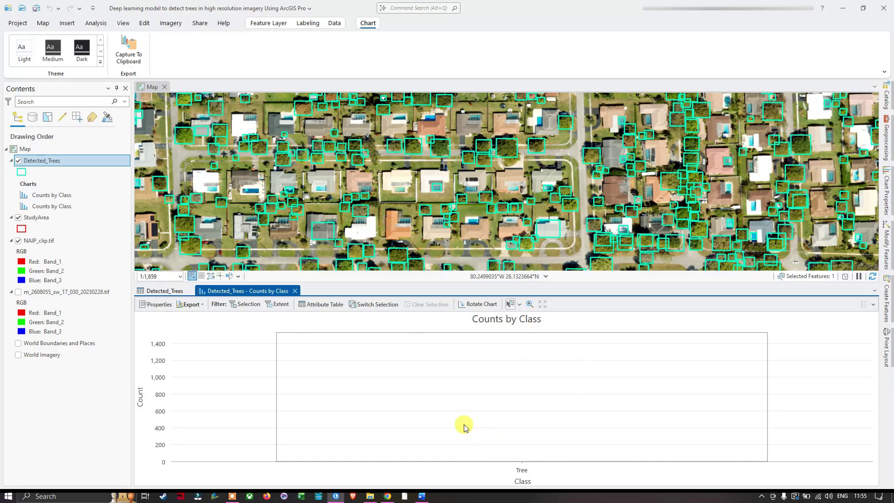
{"action": "left_click", "coordinate": [295, 290]}
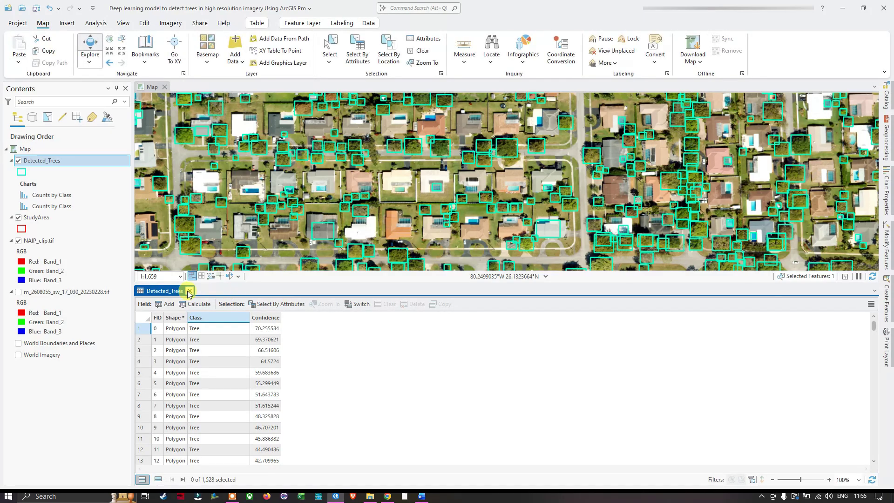
Explore the statistics of the Class field to check the tree count, then close the statistics view and attribute table
{"action": "right_click", "coordinate": [212, 319]}
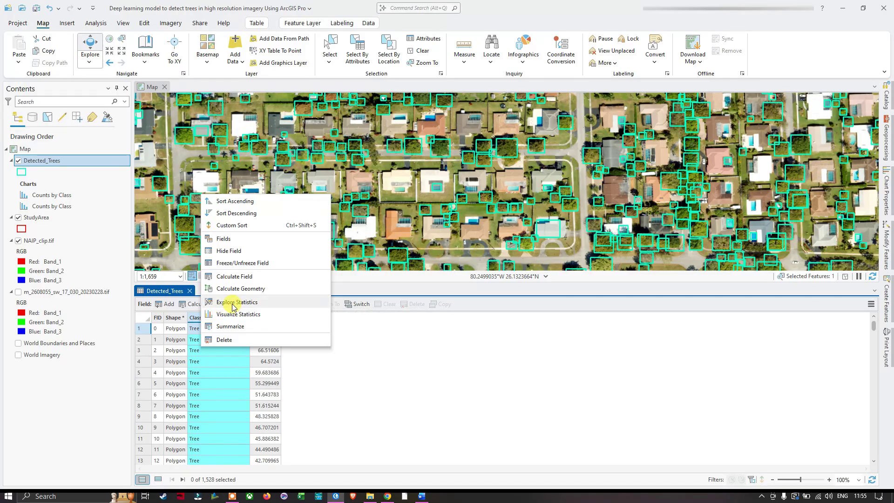
{"action": "left_click", "coordinate": [231, 302]}
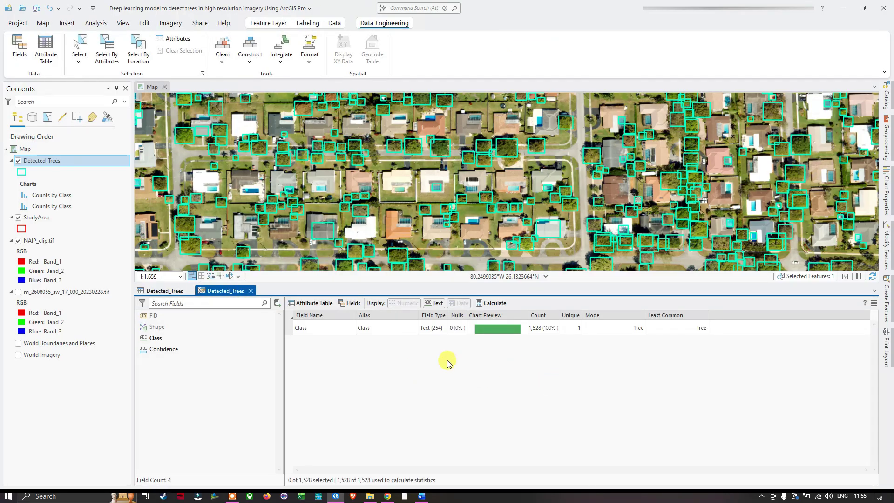
{"action": "left_click", "coordinate": [551, 328]}
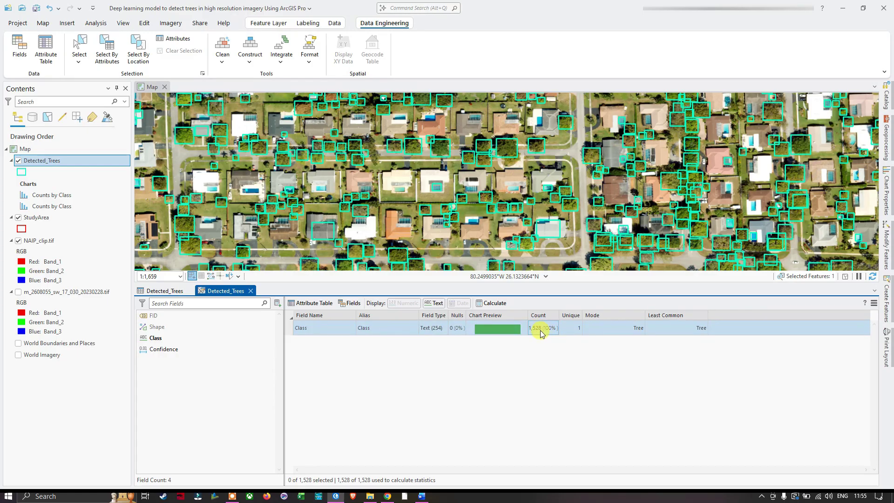
{"action": "left_click", "coordinate": [543, 339]}
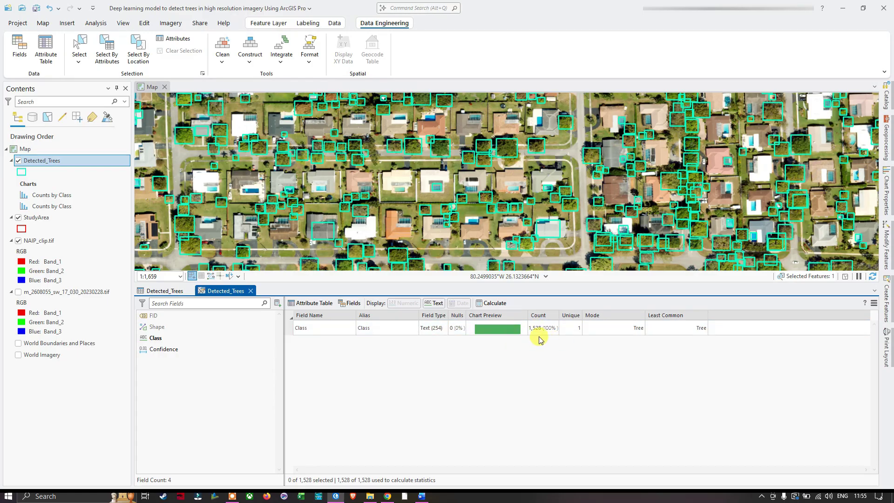
{"action": "left_click", "coordinate": [250, 291]}
{"action": "left_click", "coordinate": [190, 291]}
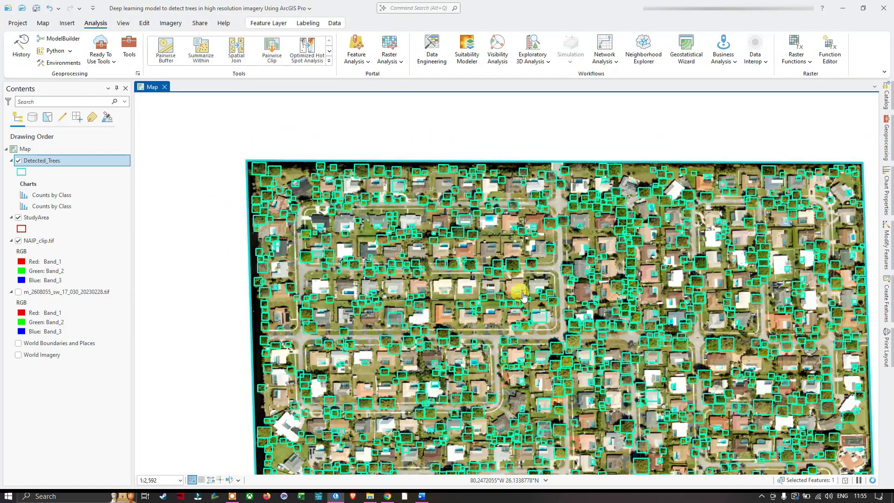
Inspect the detection boxes over the central and southern residential blocks for missed trees and false detections
{"action": "left_click_drag", "start_coordinate": [523, 296], "coordinate": [429, 235]}
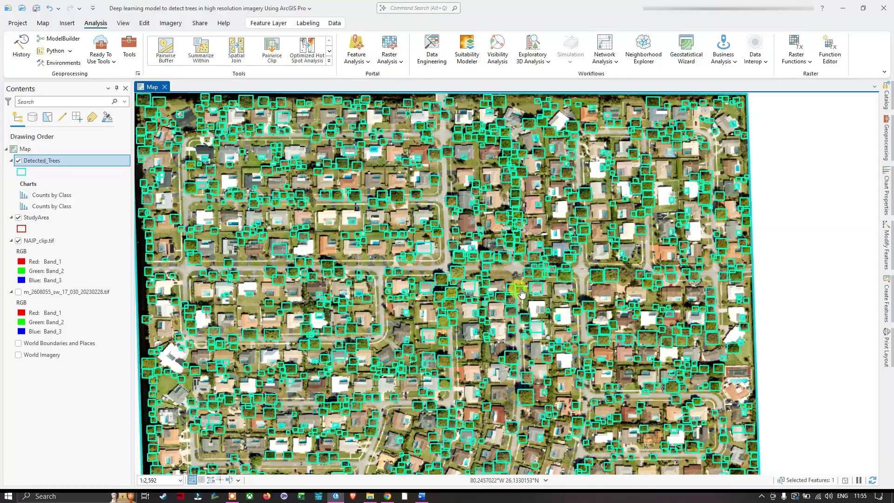
{"action": "scroll", "coordinate": [520, 292], "scroll_direction": "up", "scroll_amount": 2}
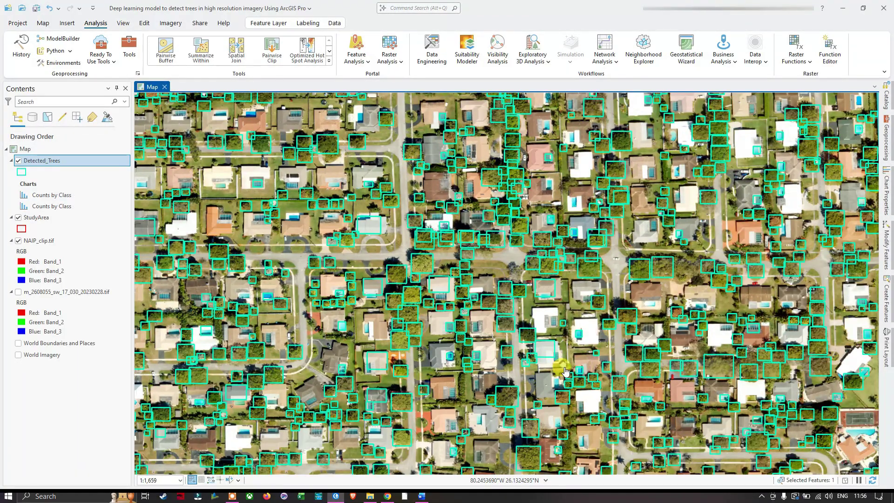
{"action": "left_click_drag", "start_coordinate": [561, 363], "coordinate": [557, 330]}
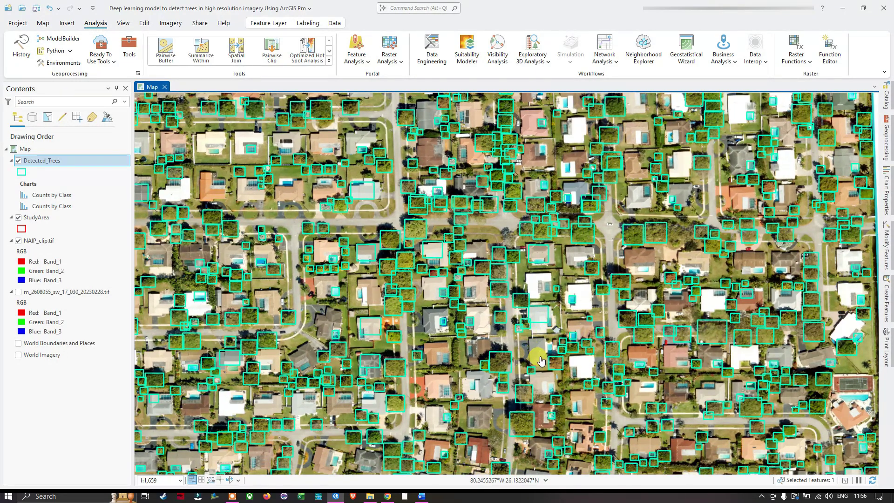
{"action": "mouse_move", "coordinate": [550, 371]}
{"action": "left_mouse_down"}
{"action": "mouse_move", "coordinate": [567, 281]}
{"action": "mouse_move", "coordinate": [585, 253]}
{"action": "left_mouse_up"}
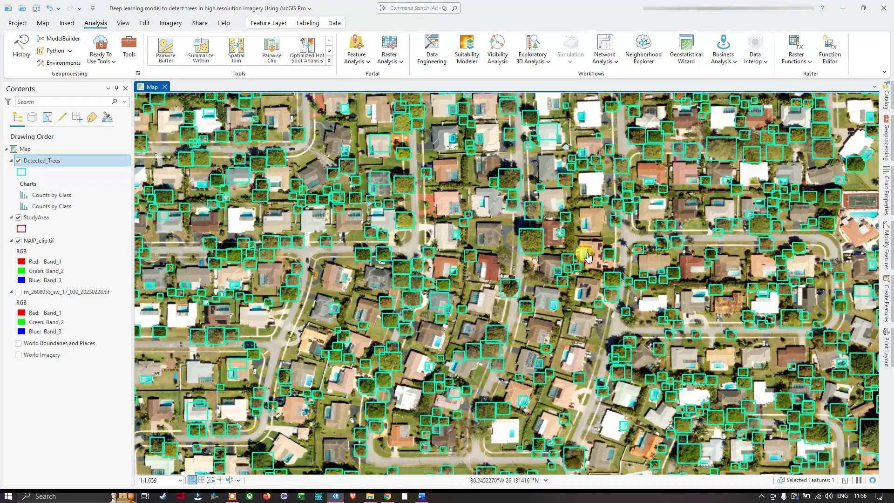